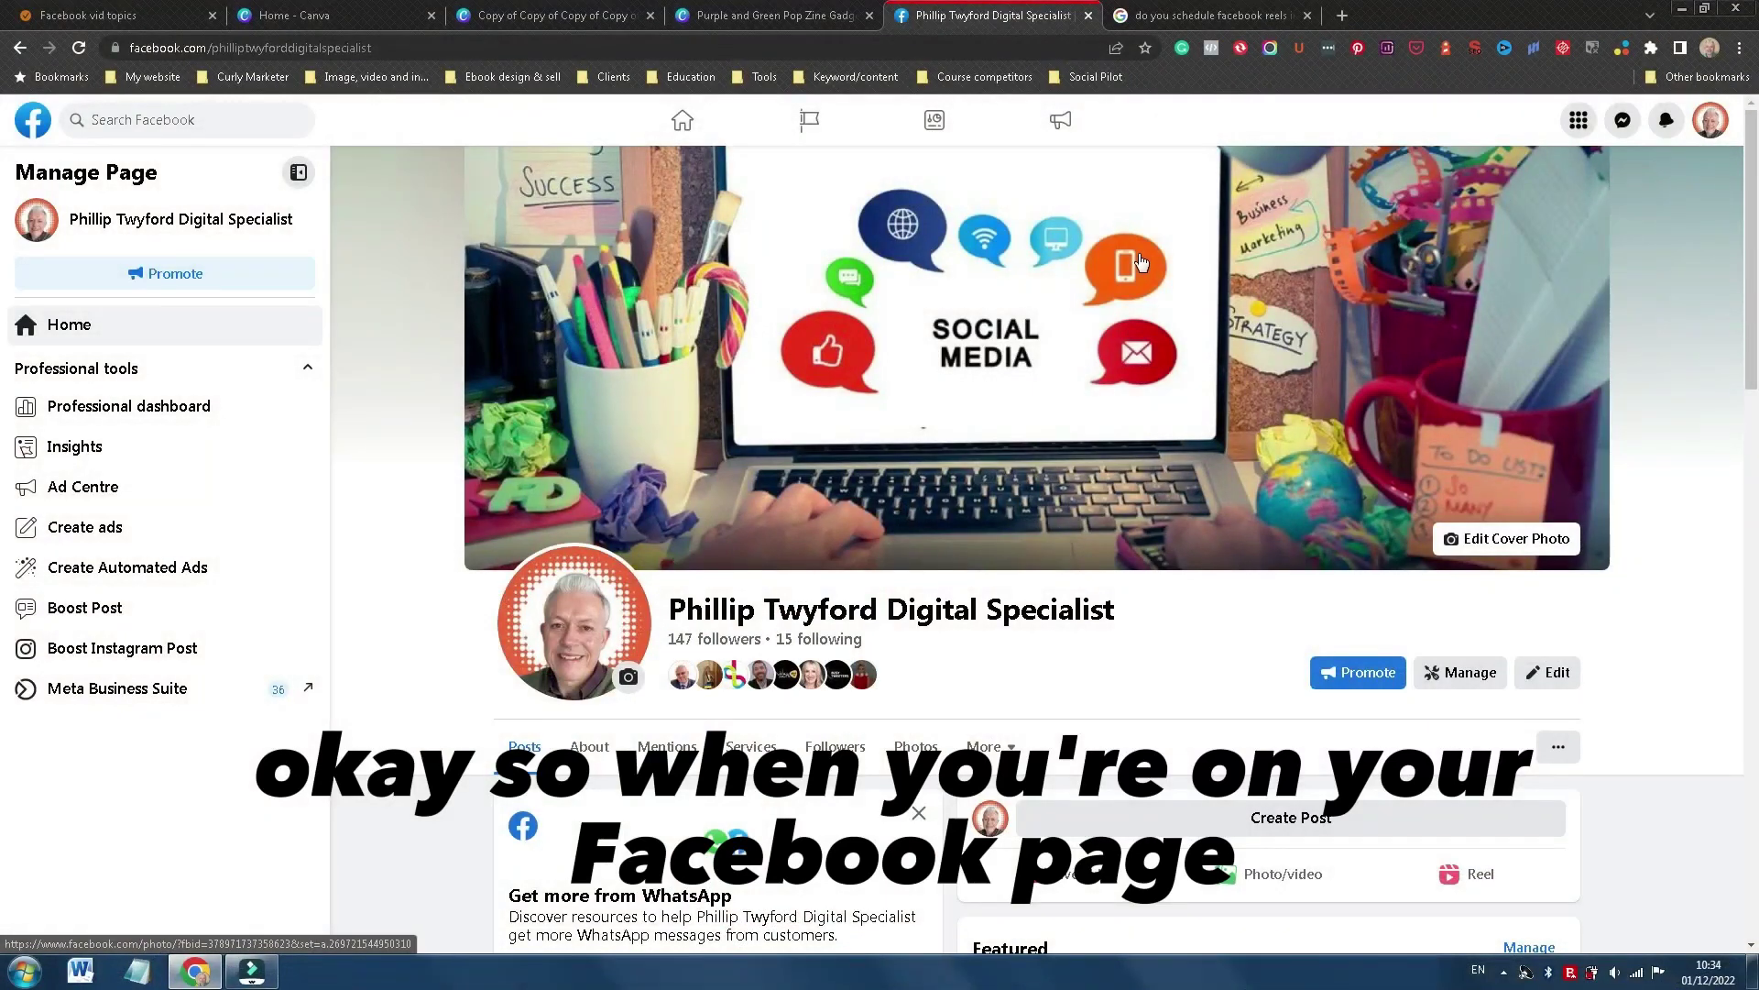
Open Meta Business Suite for the page from the Manage Page sidebar
left_click(172, 690)
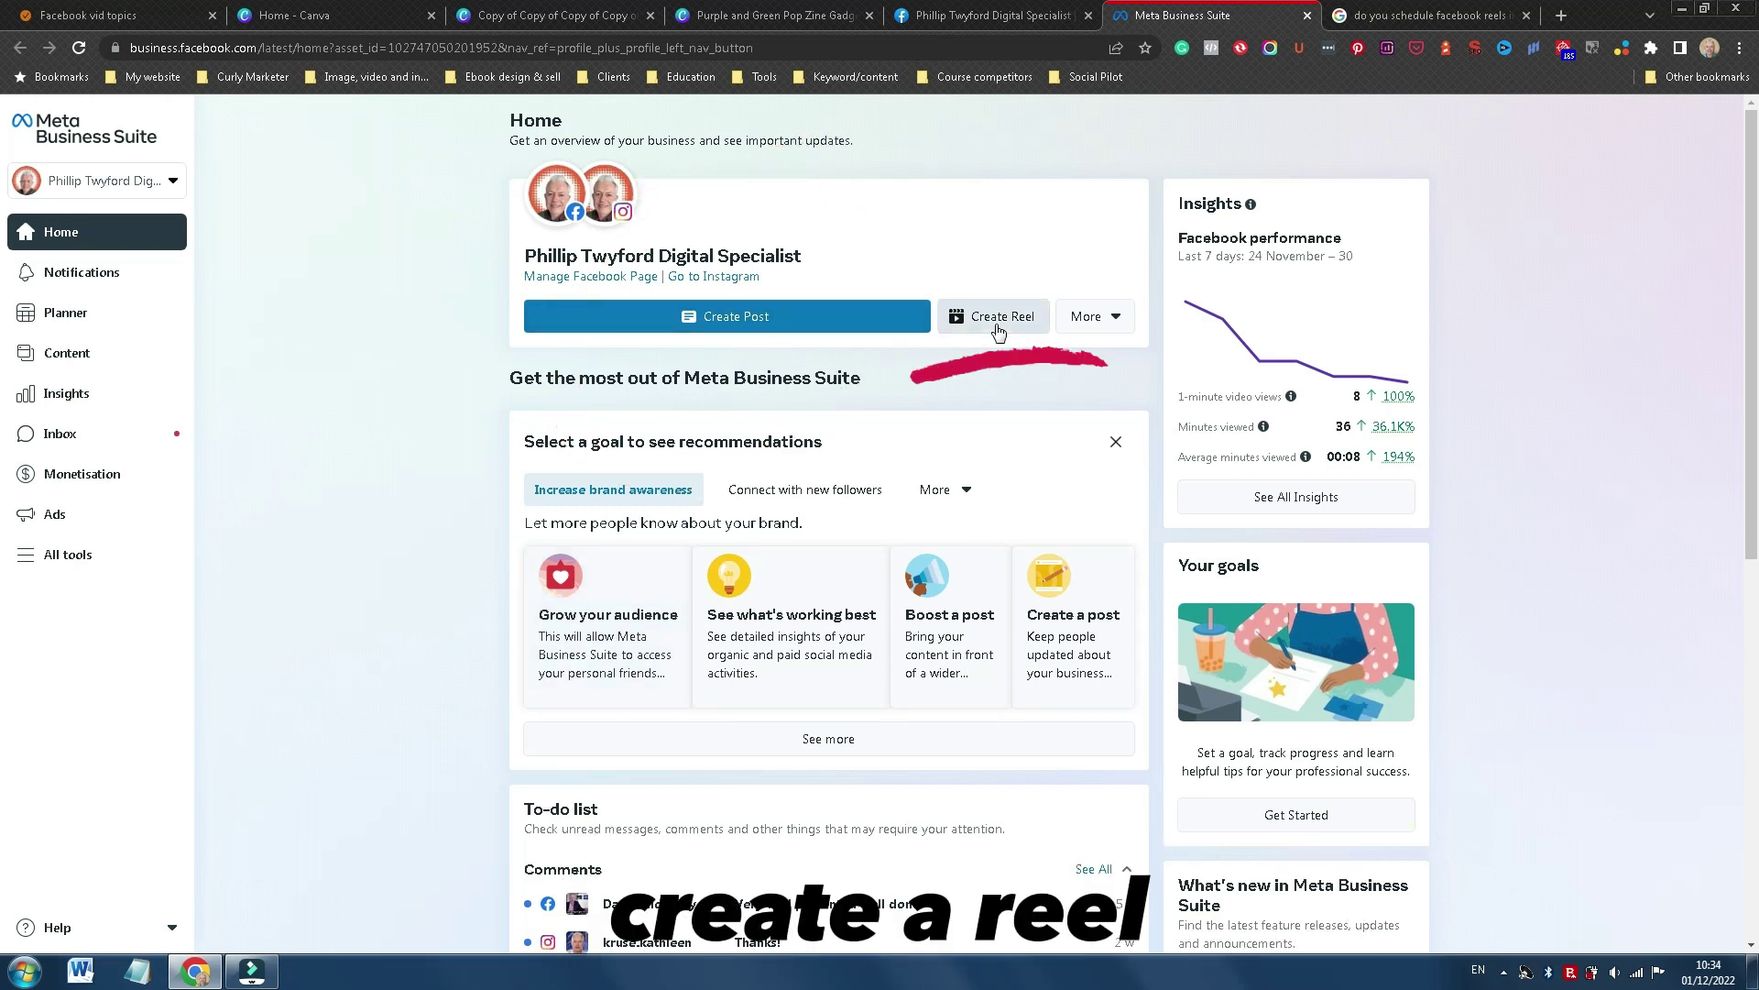
Start a new post aimed at the Facebook page only, leaving Instagram unticked
left_click(761, 318)
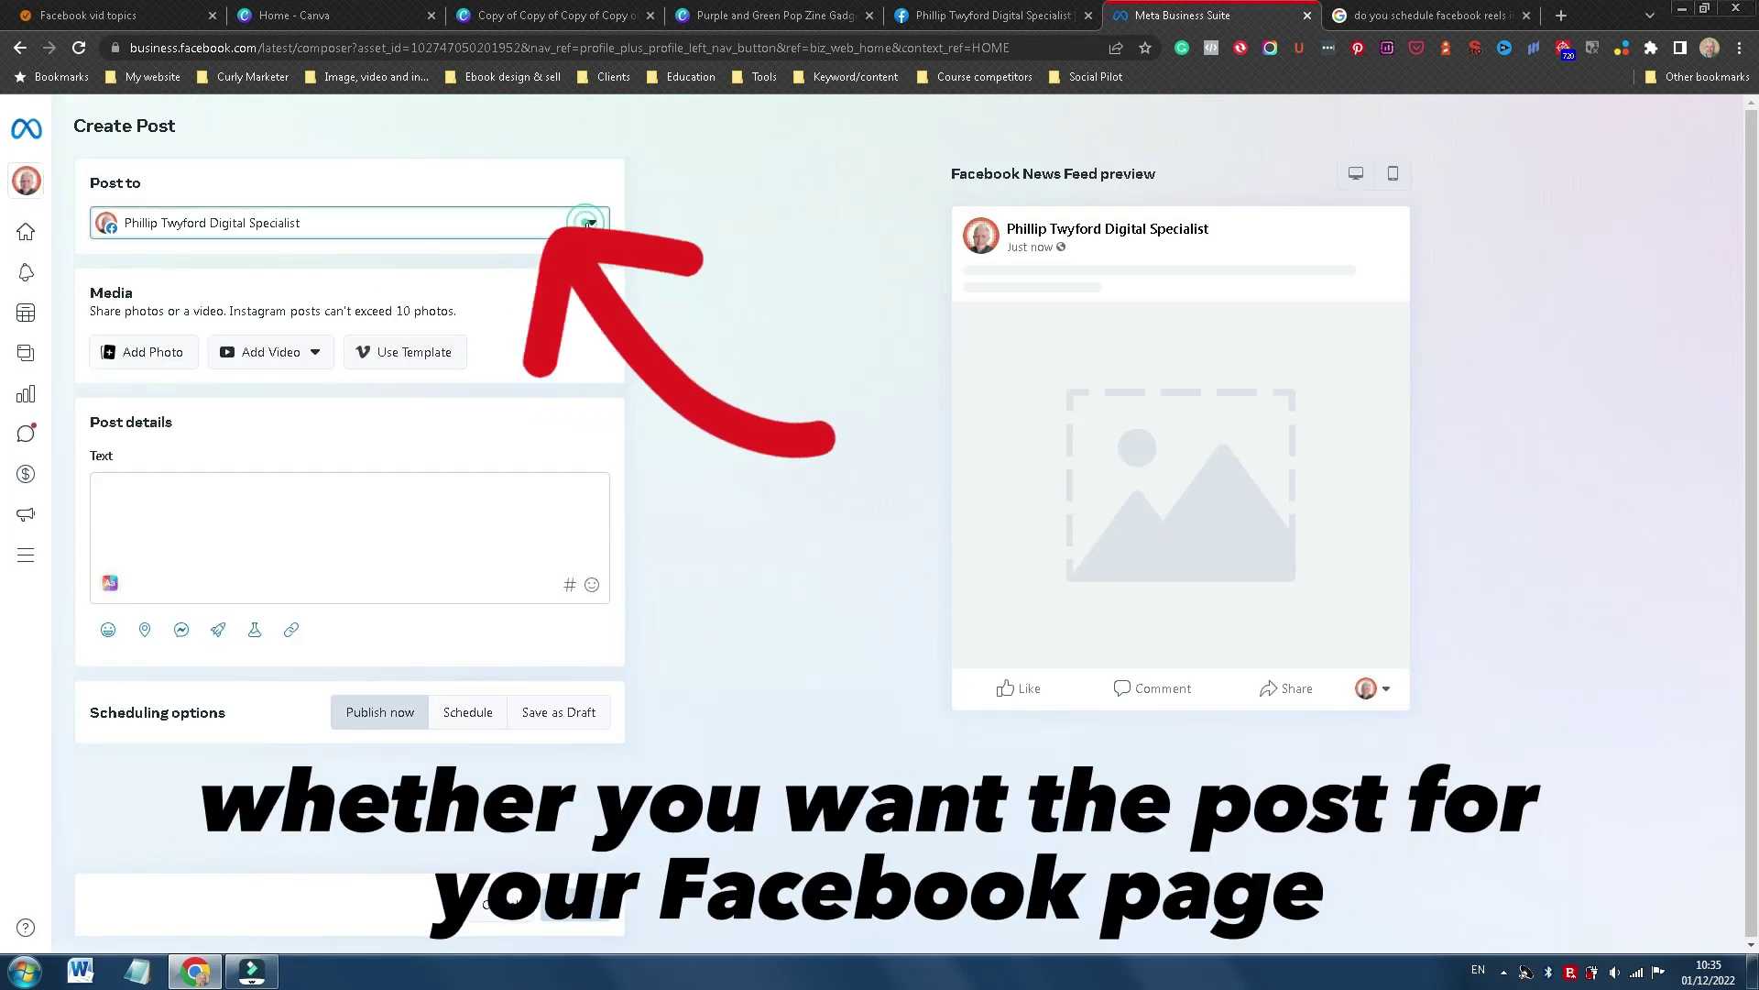
left_click(591, 223)
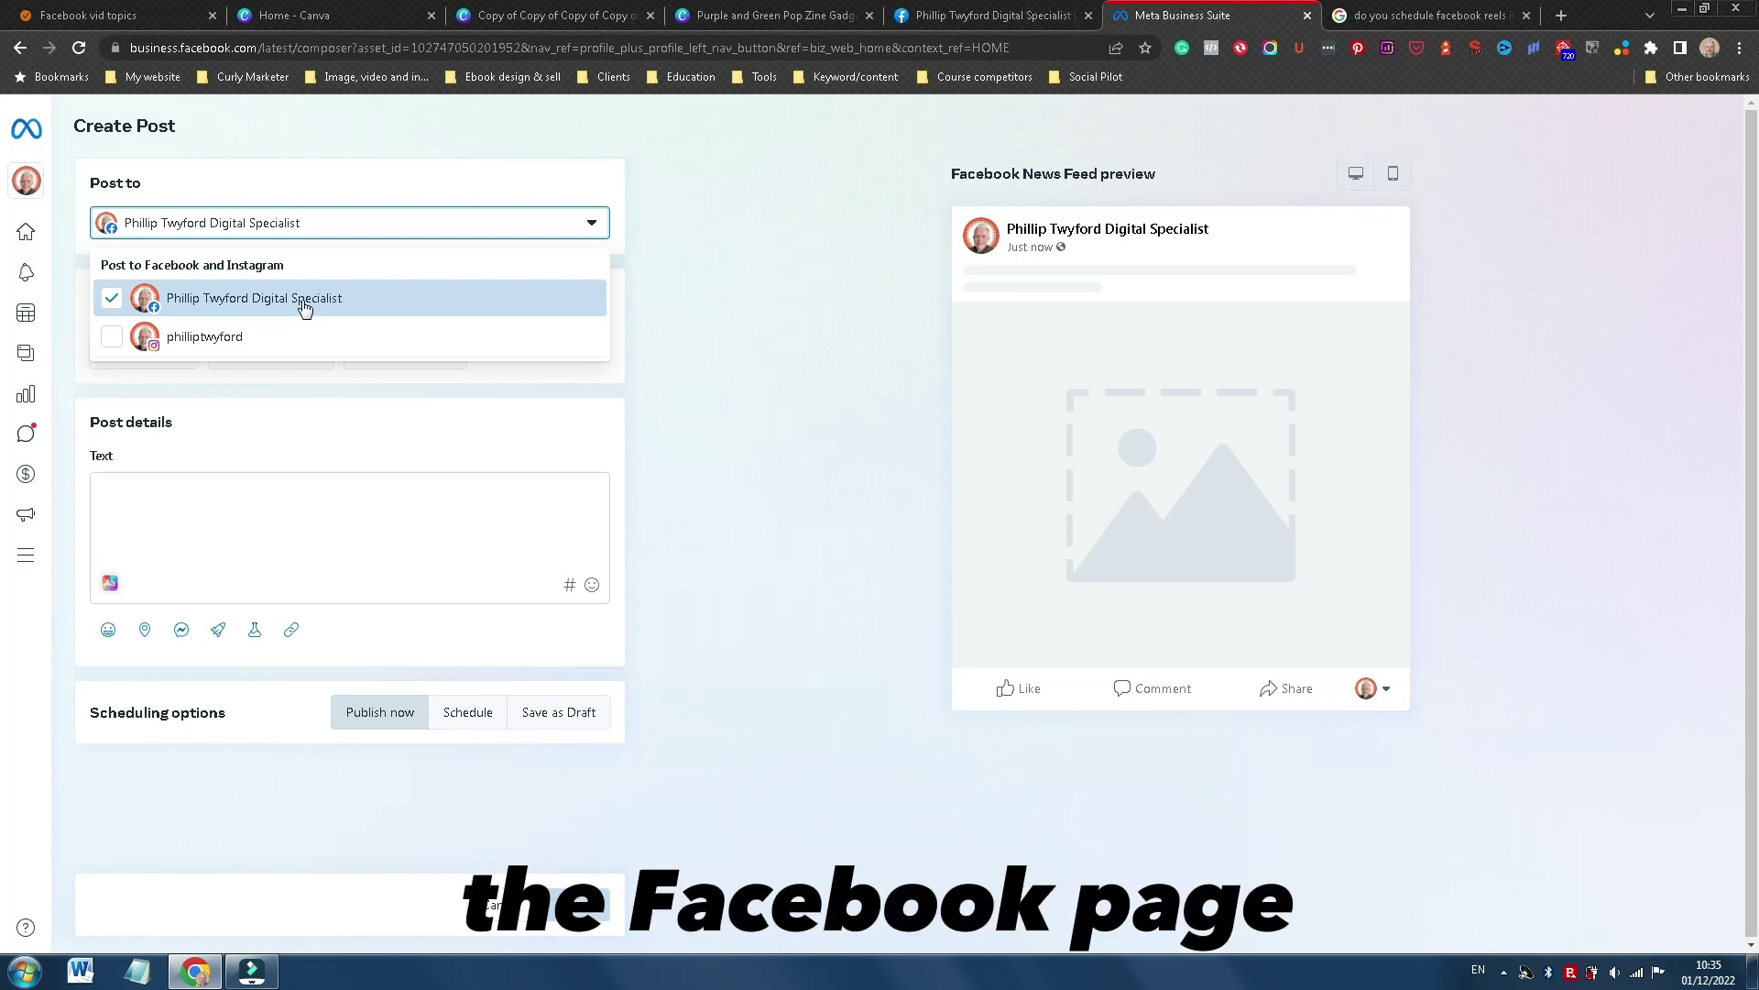
left_click(612, 378)
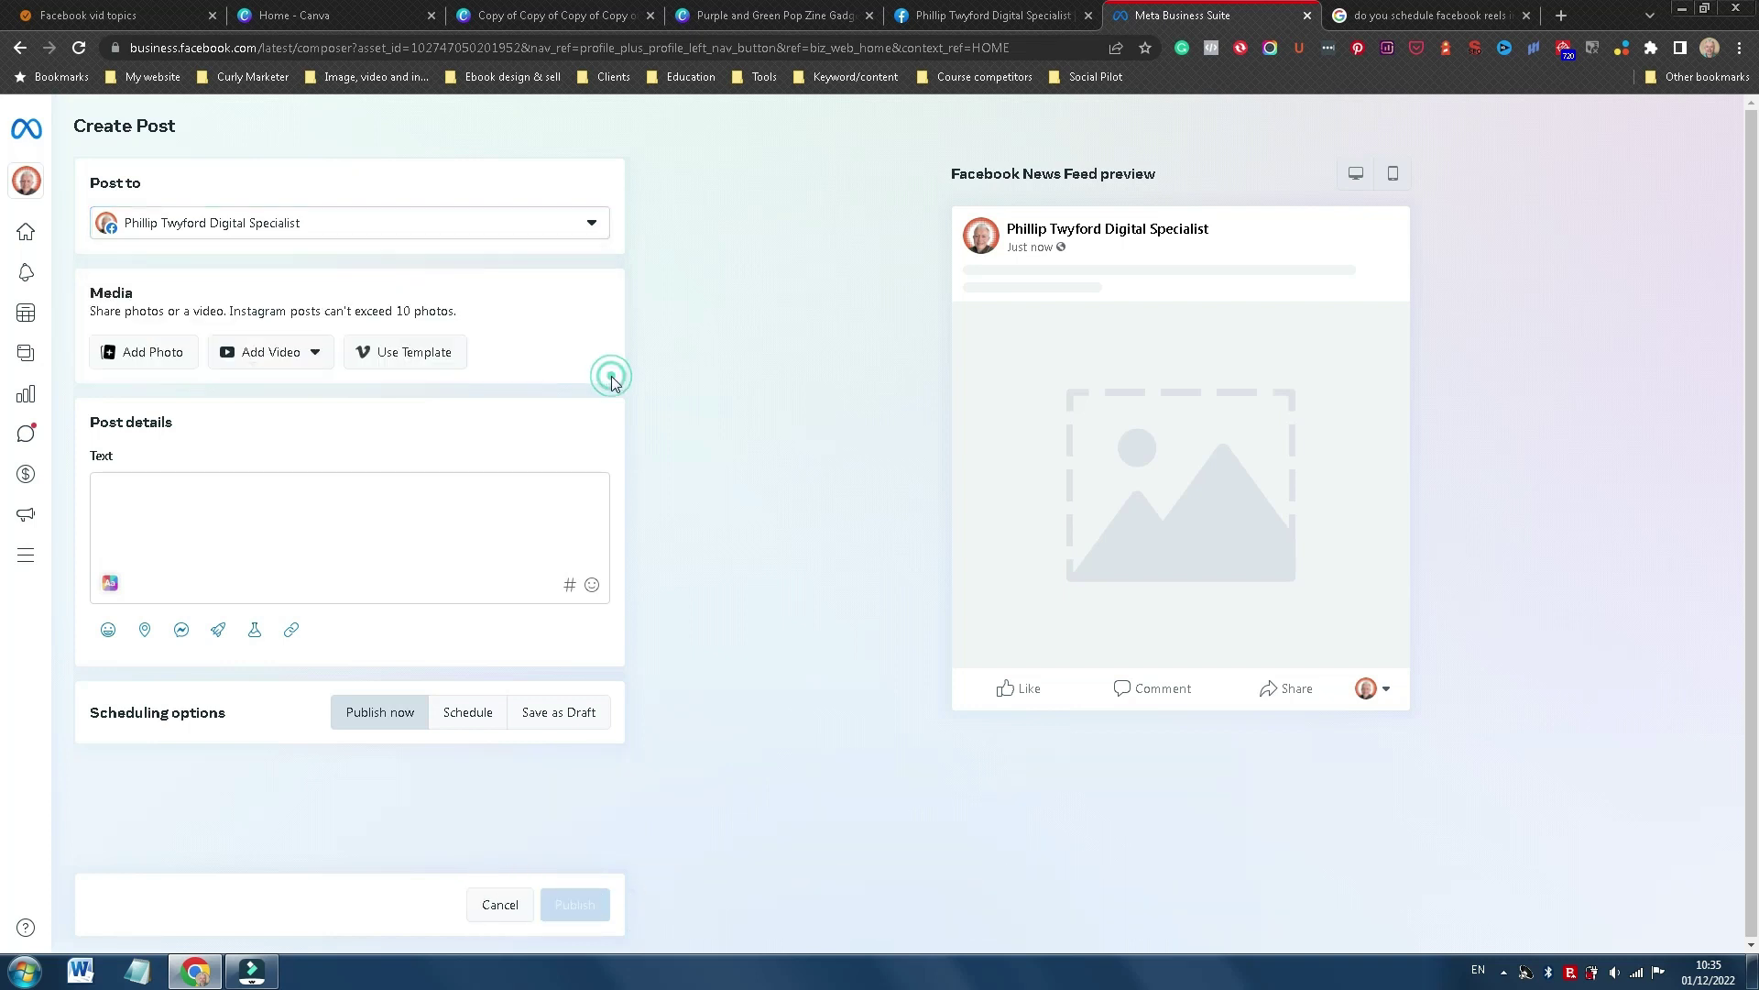
Attach the FB META PIC image to the post and view its mobile preview
left_click(153, 355)
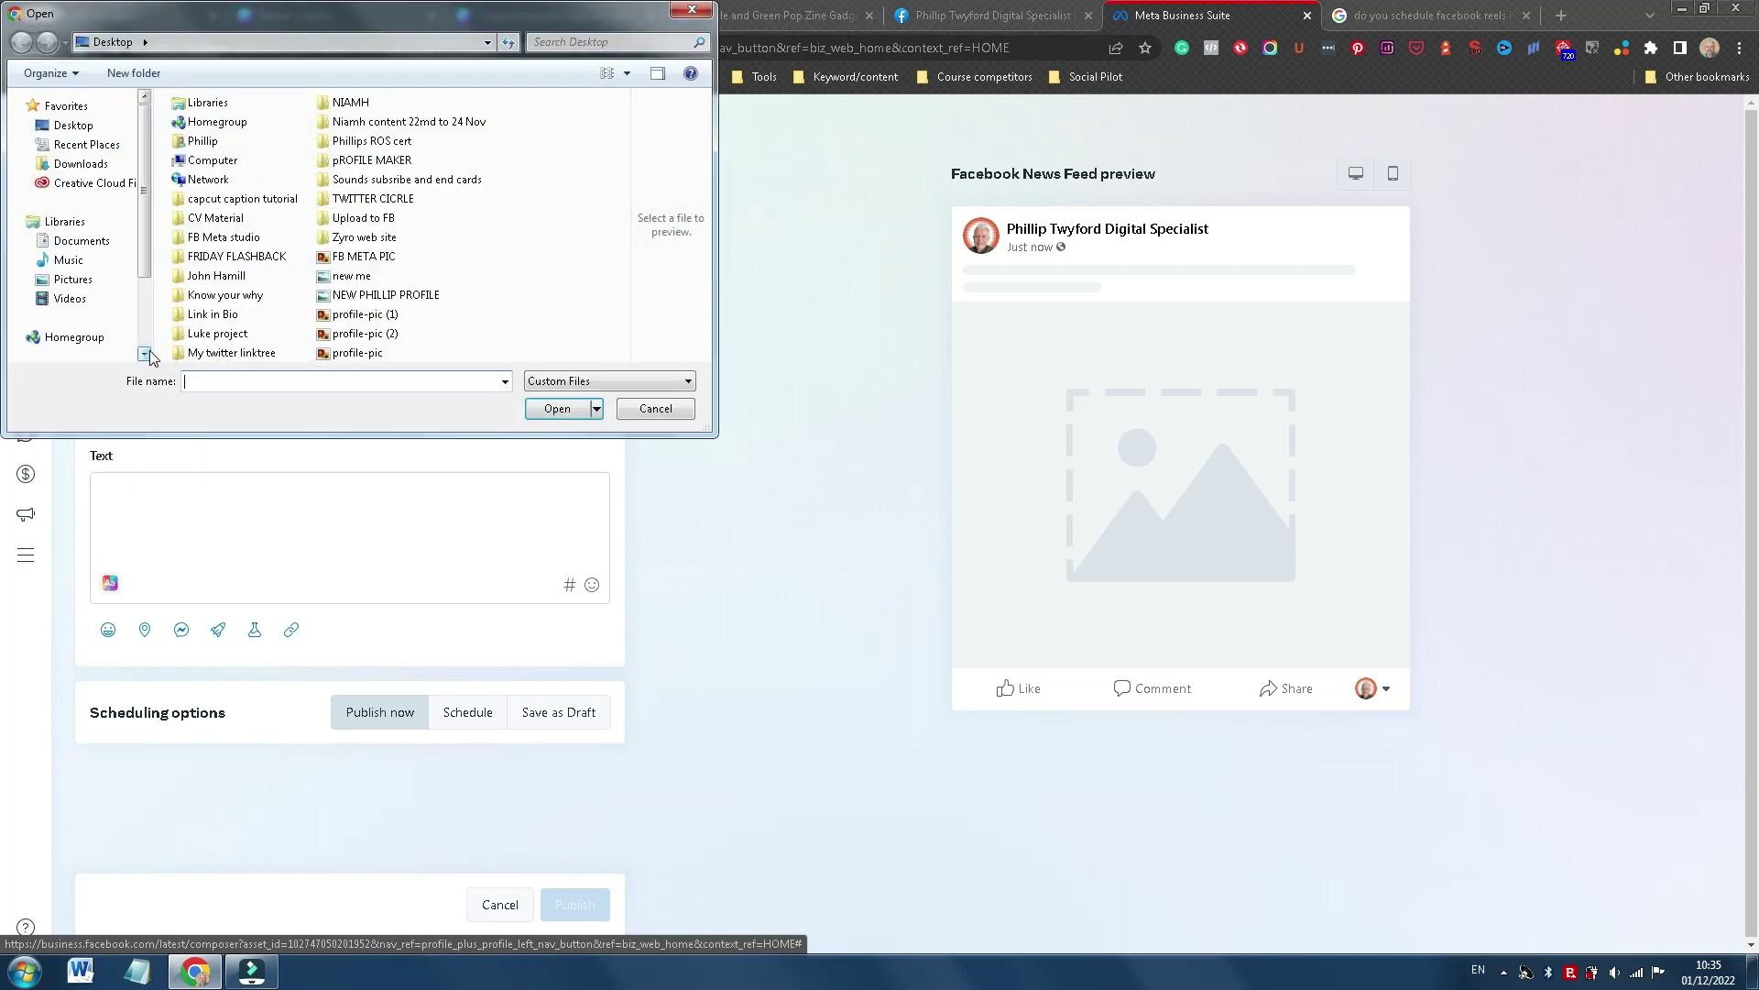
left_click(375, 256)
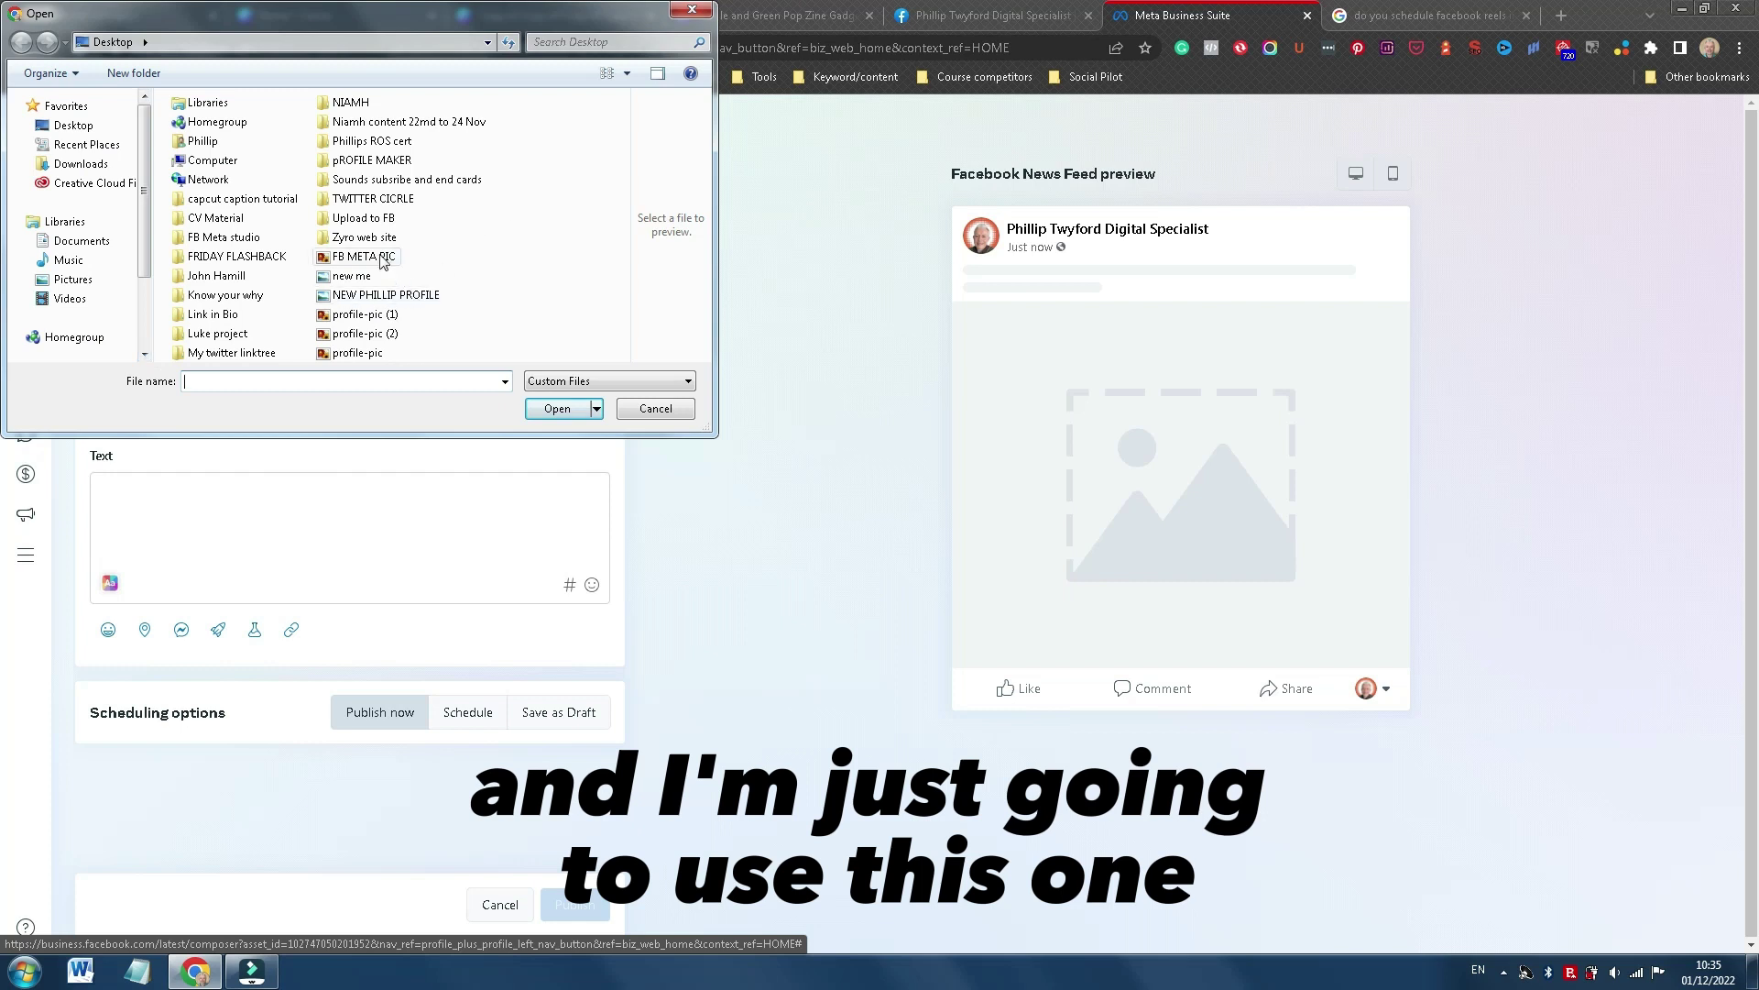
left_click(561, 410)
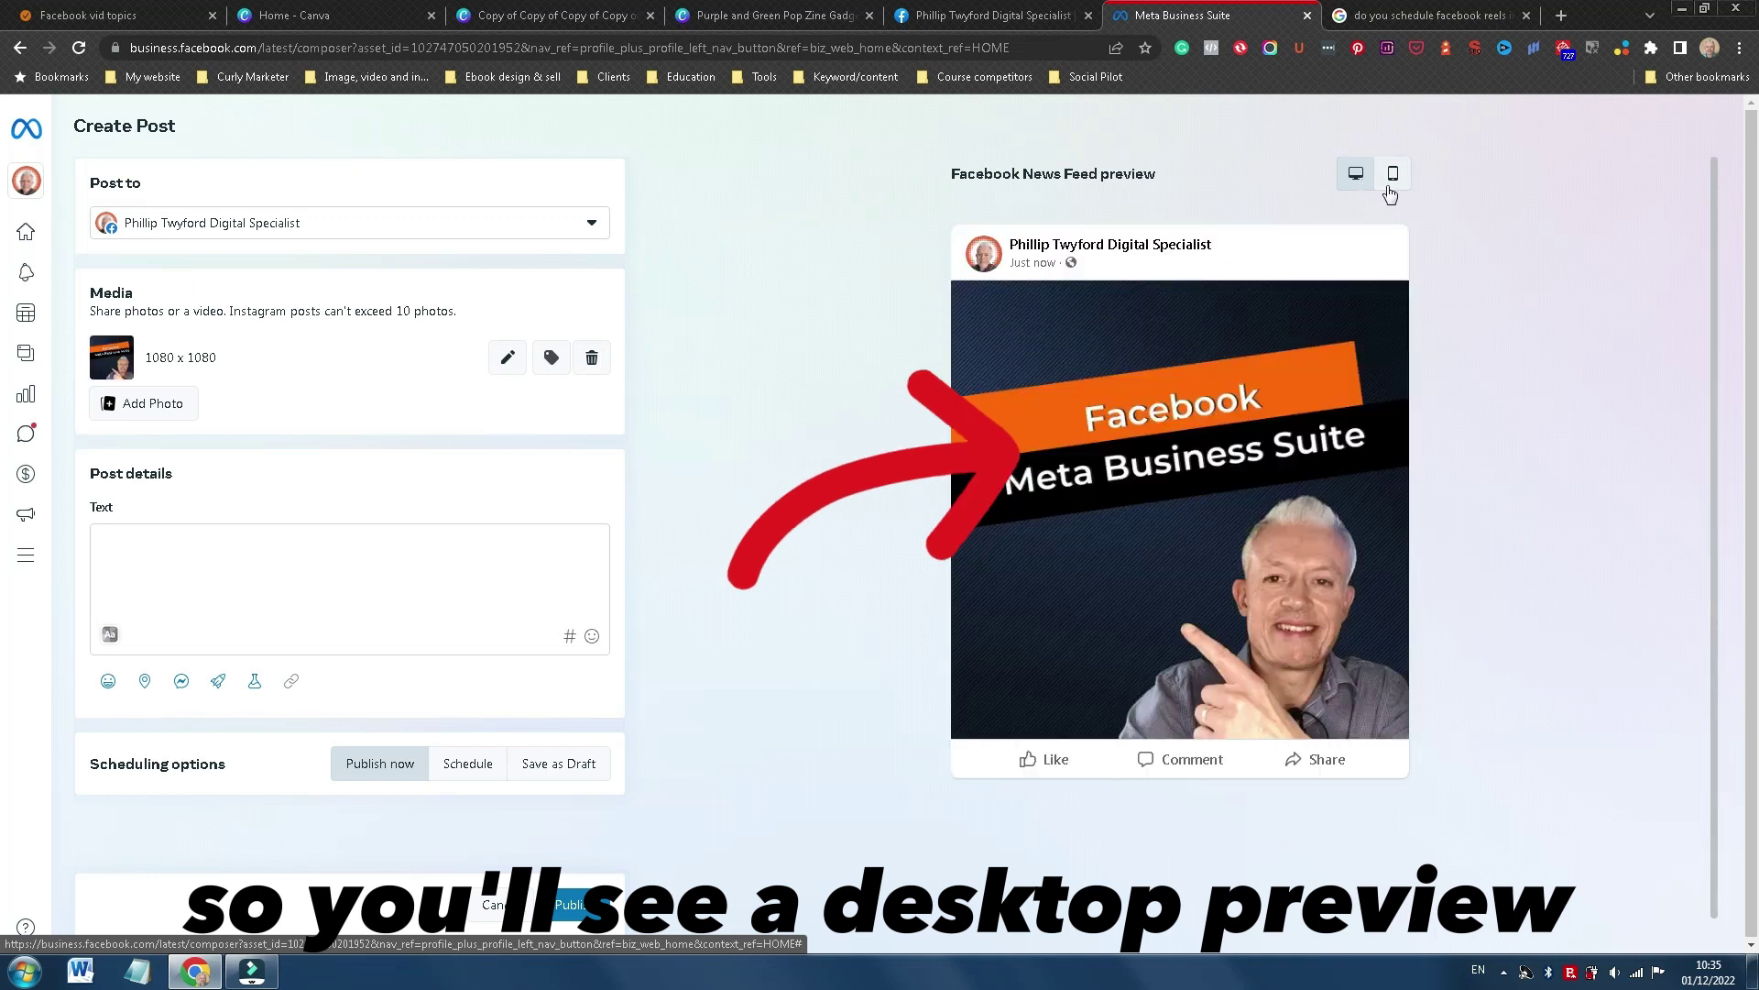
left_click(1390, 175)
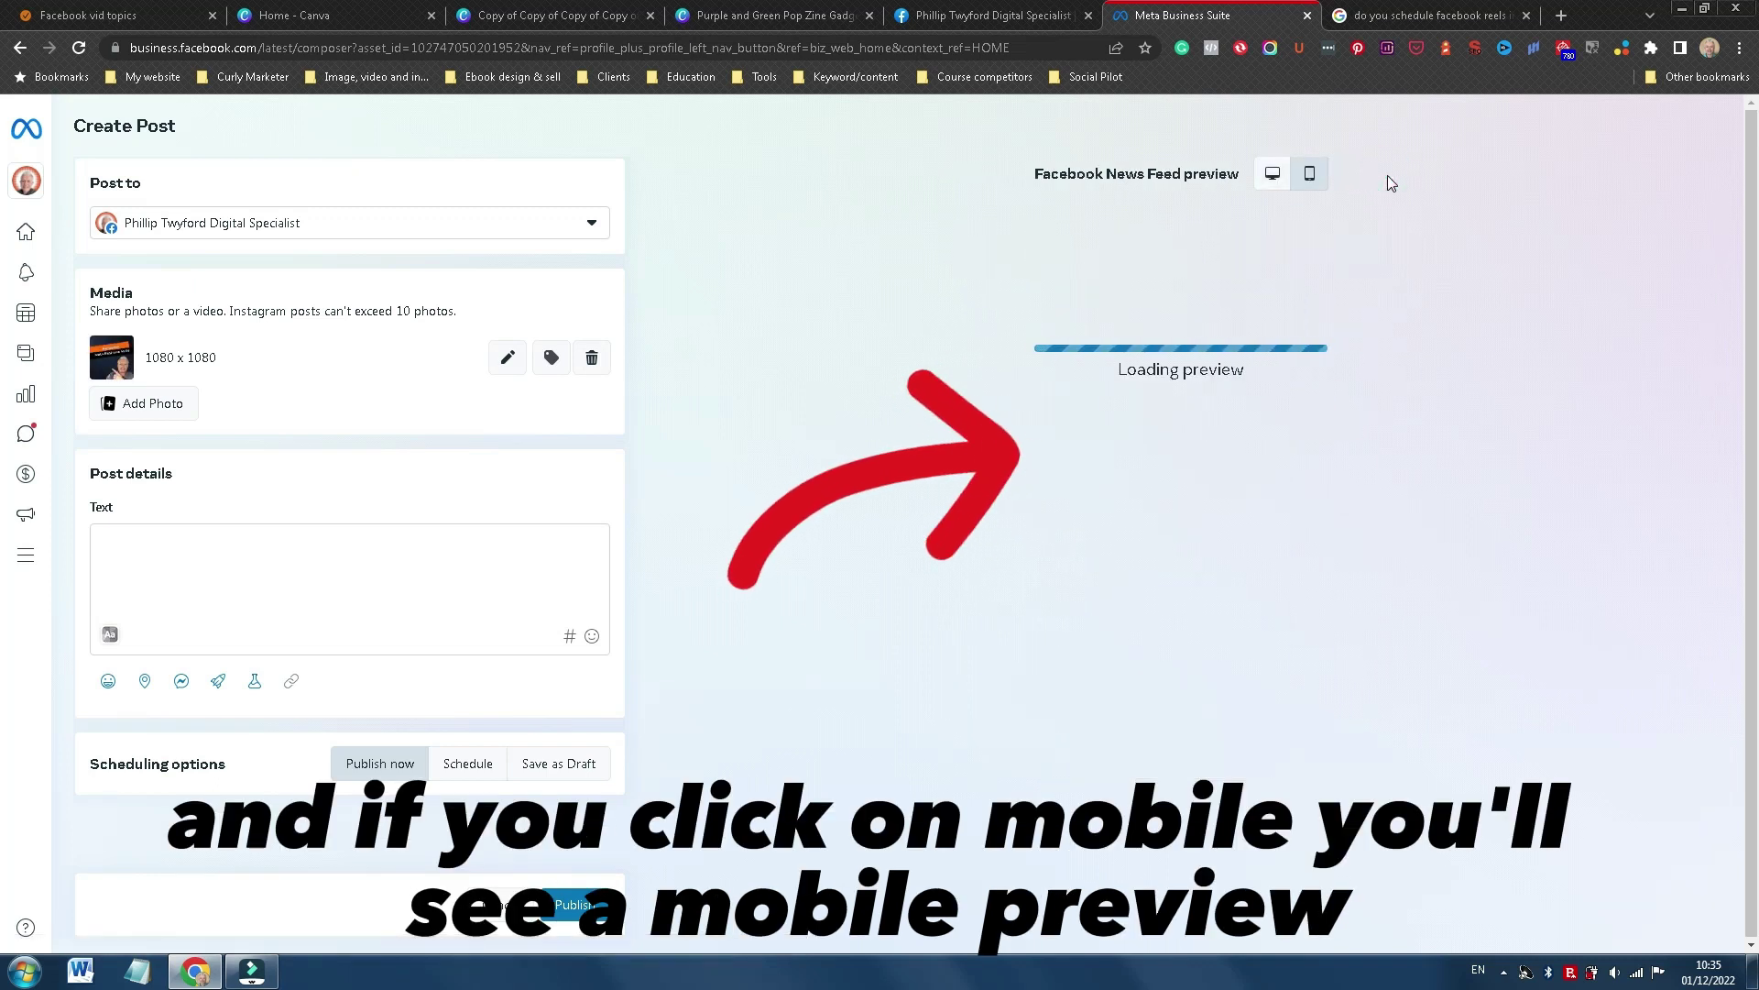
Return the preview to desktop and enter 'Test' as the post text
left_click(1274, 176)
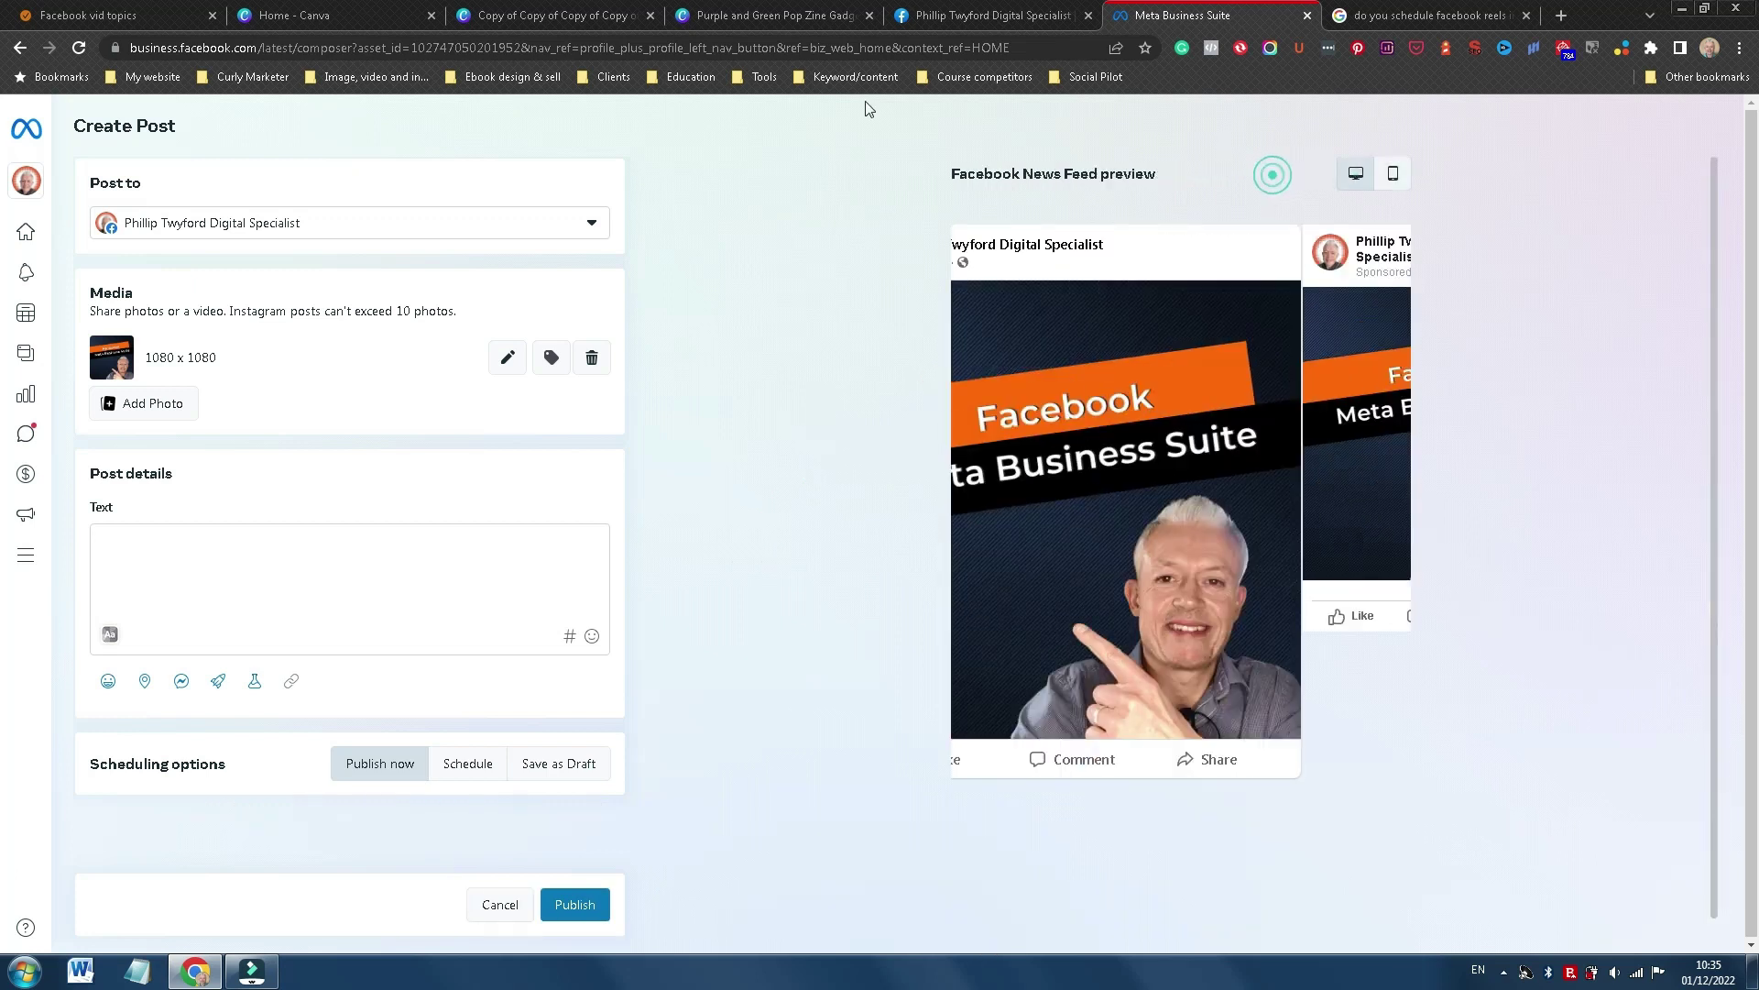
left_click(193, 549)
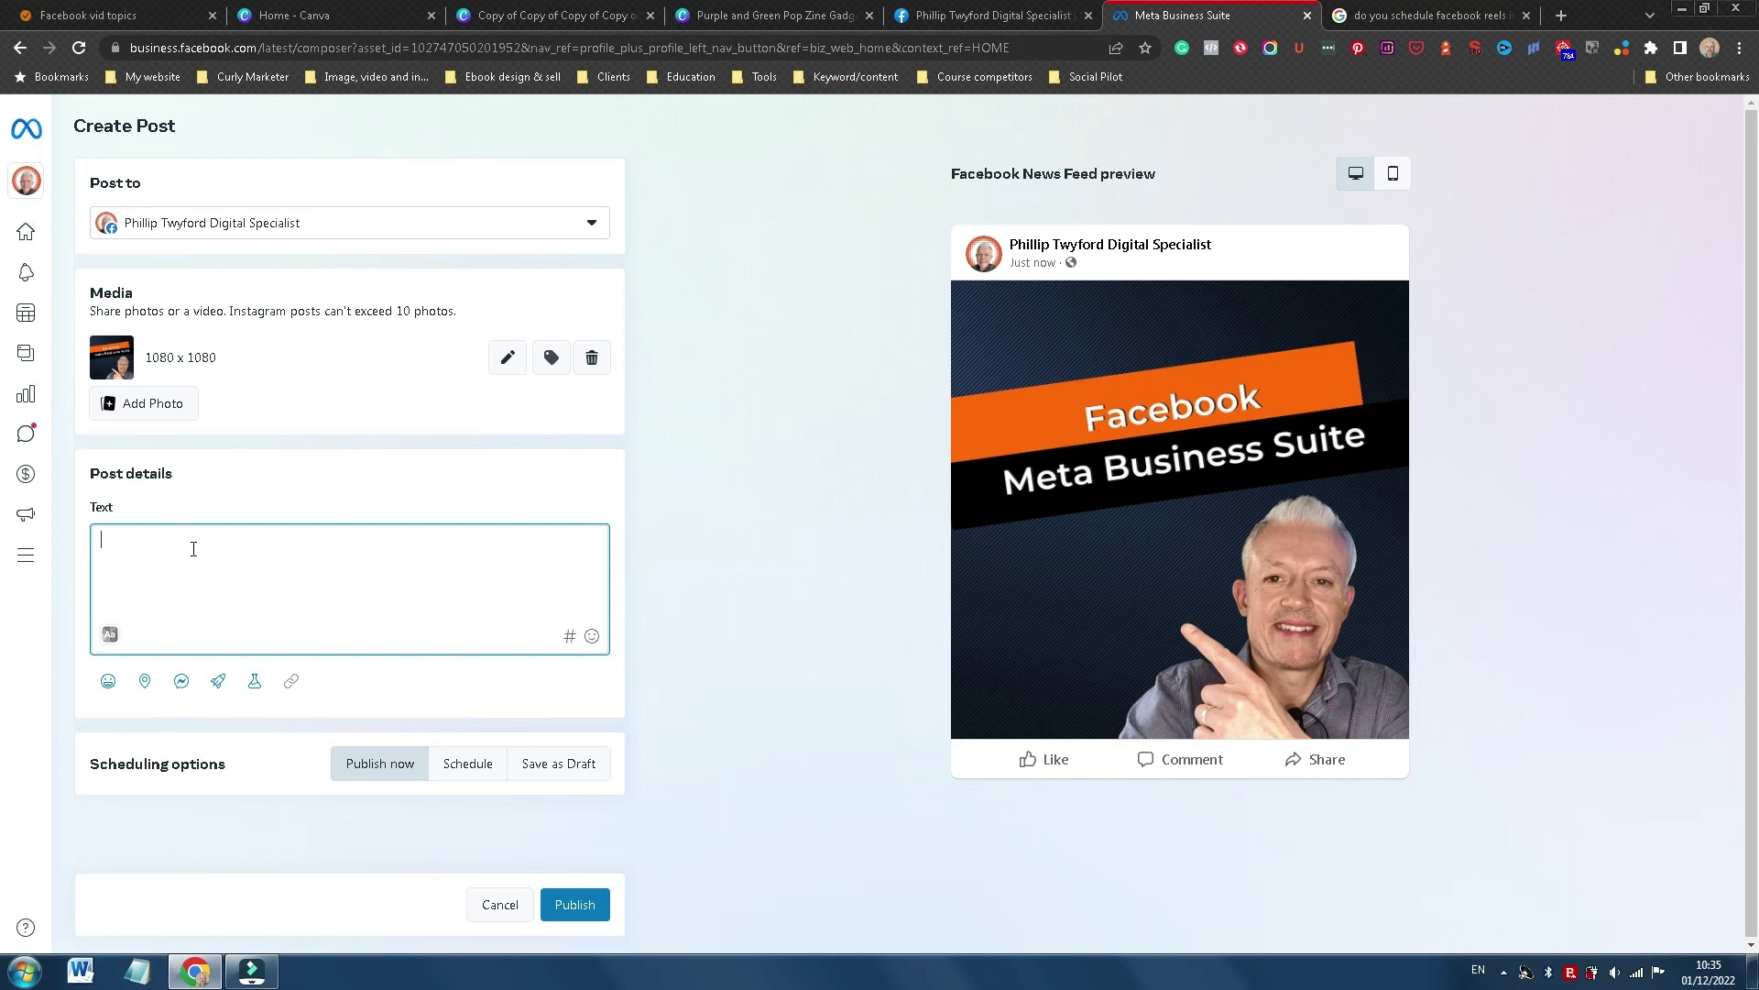
left_click(140, 542)
type("Test")
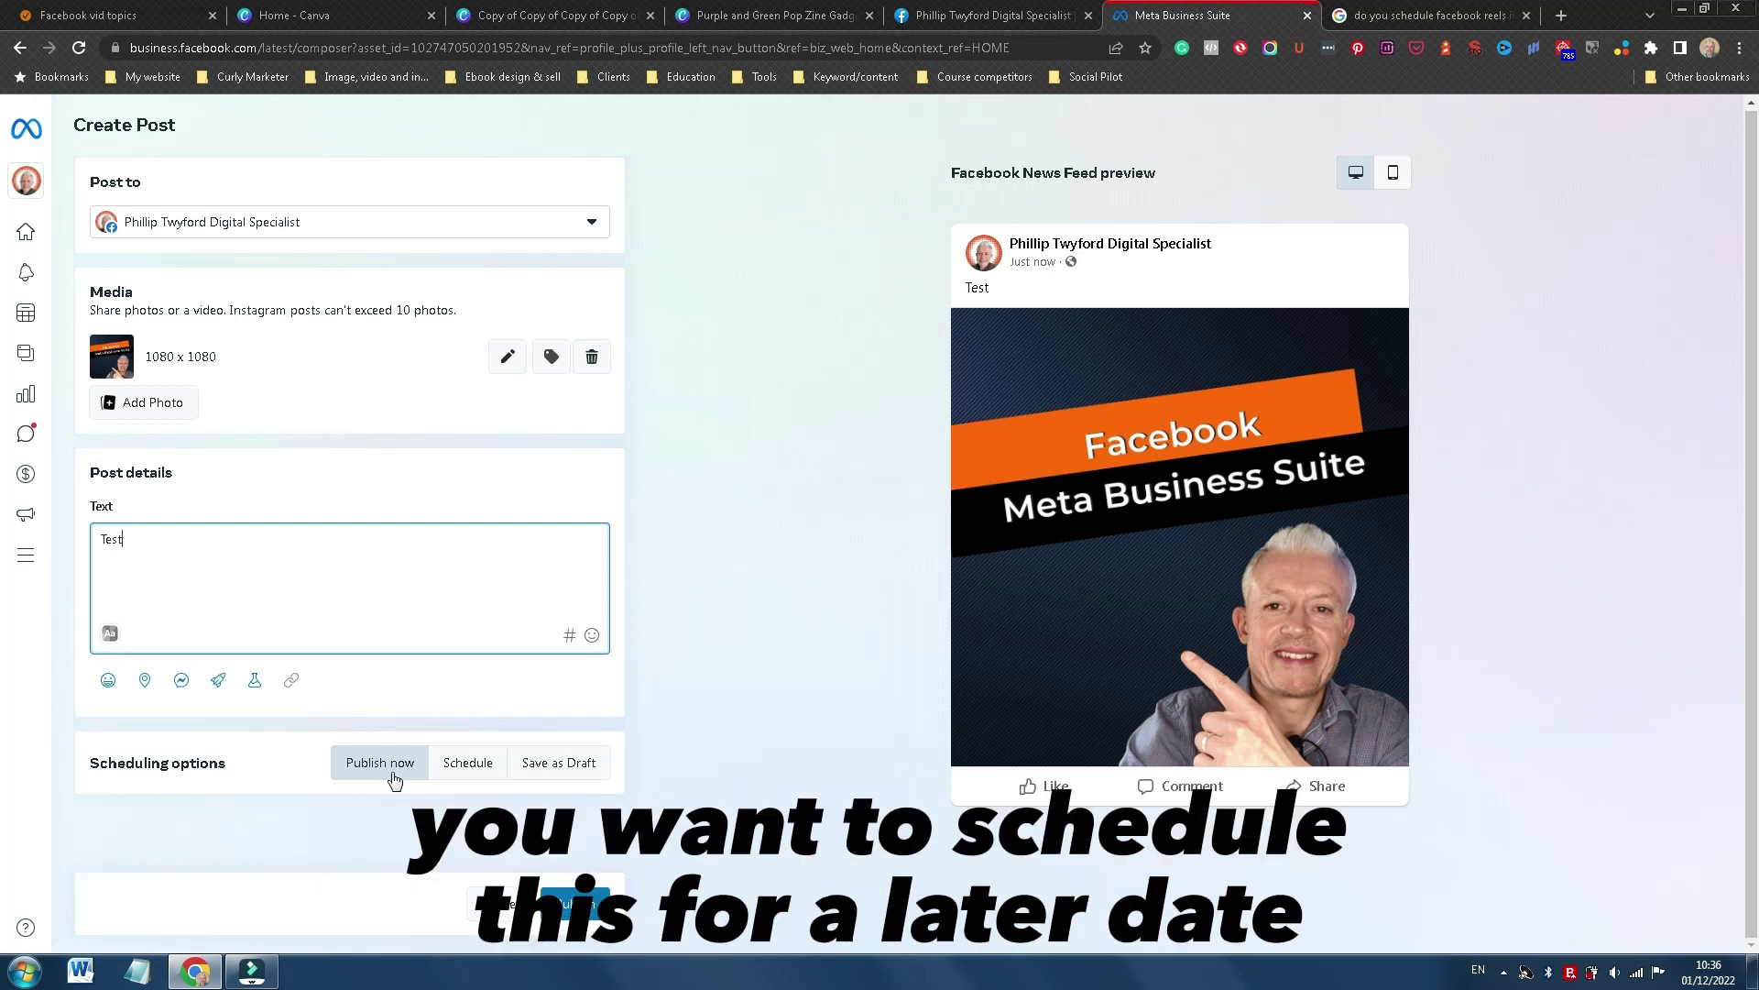
Switch to scheduling and change the time from 10:57 AM to 05:57 PM on 1 December 2022
left_click(478, 769)
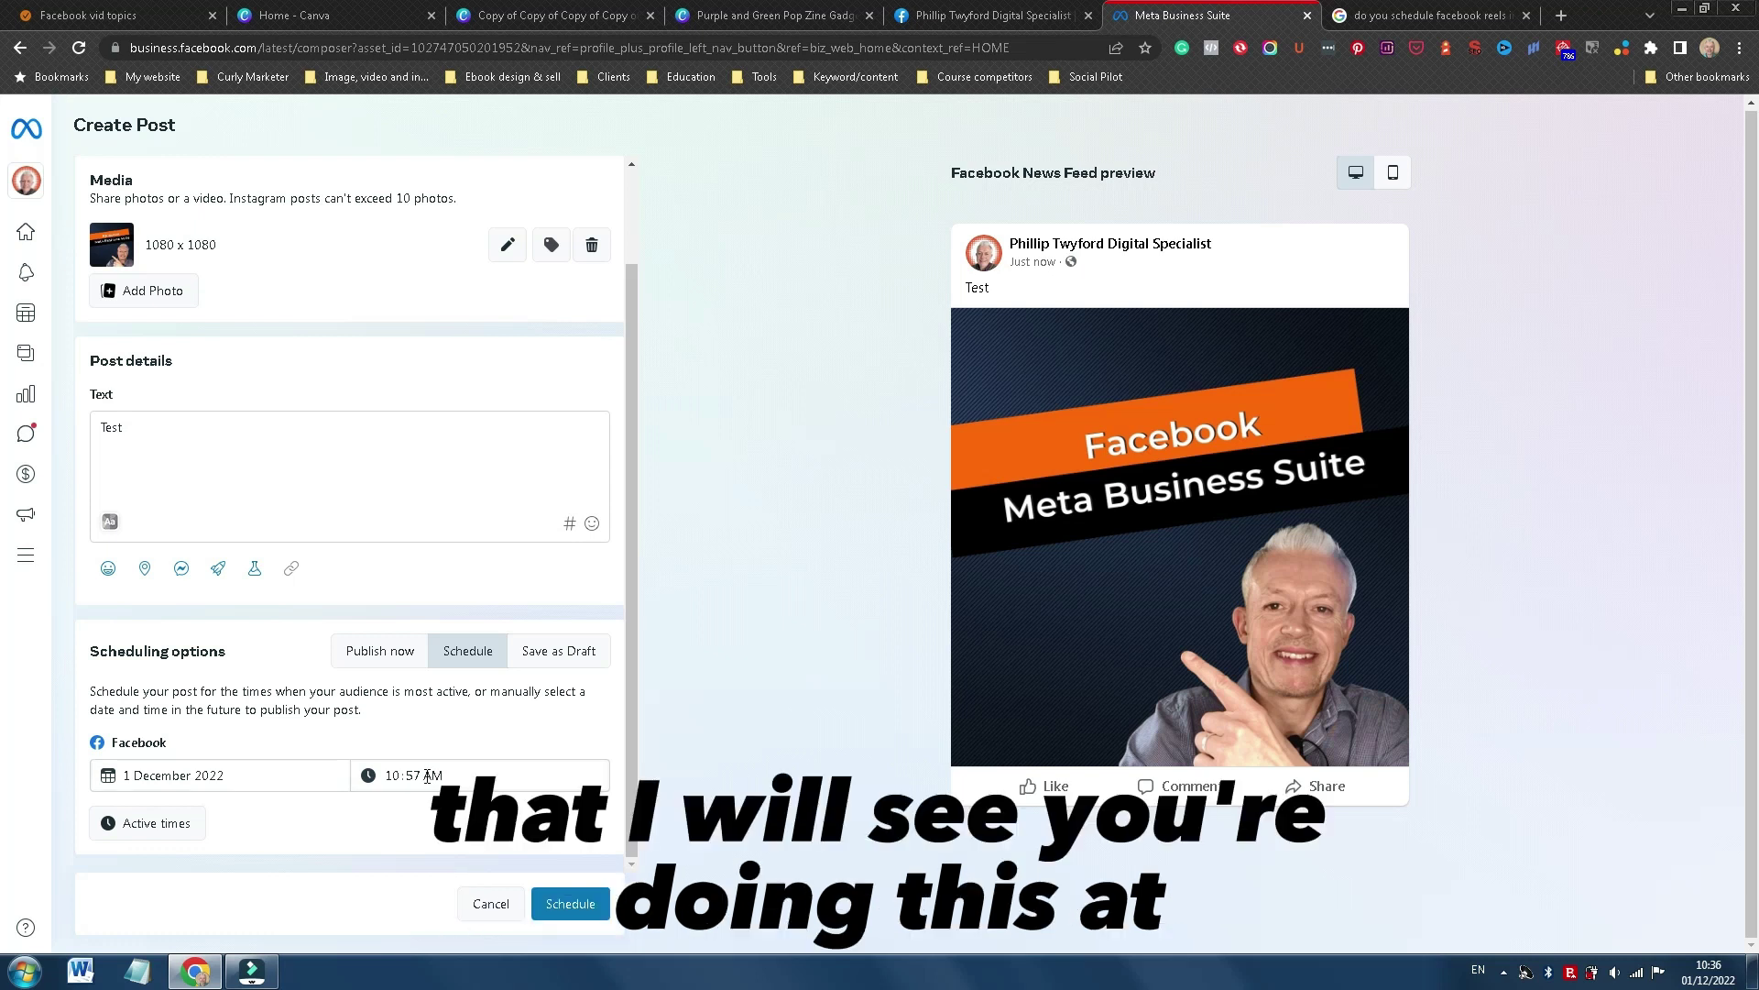
left_click(403, 775)
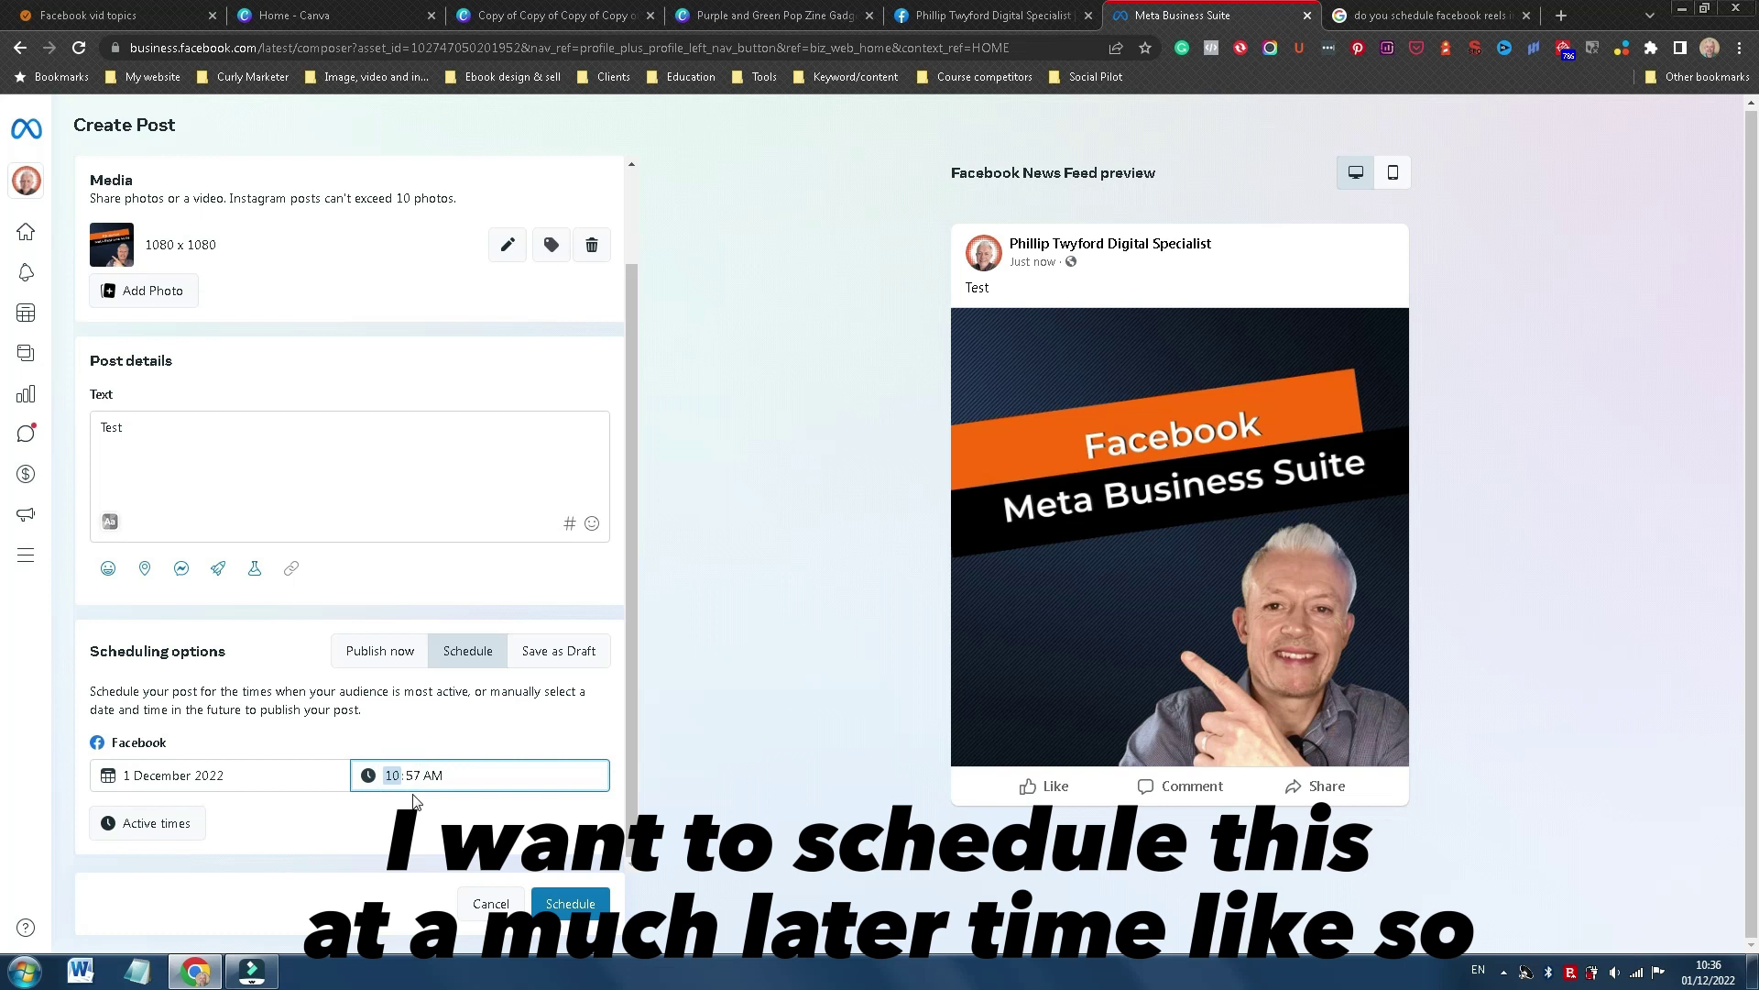
type("5")
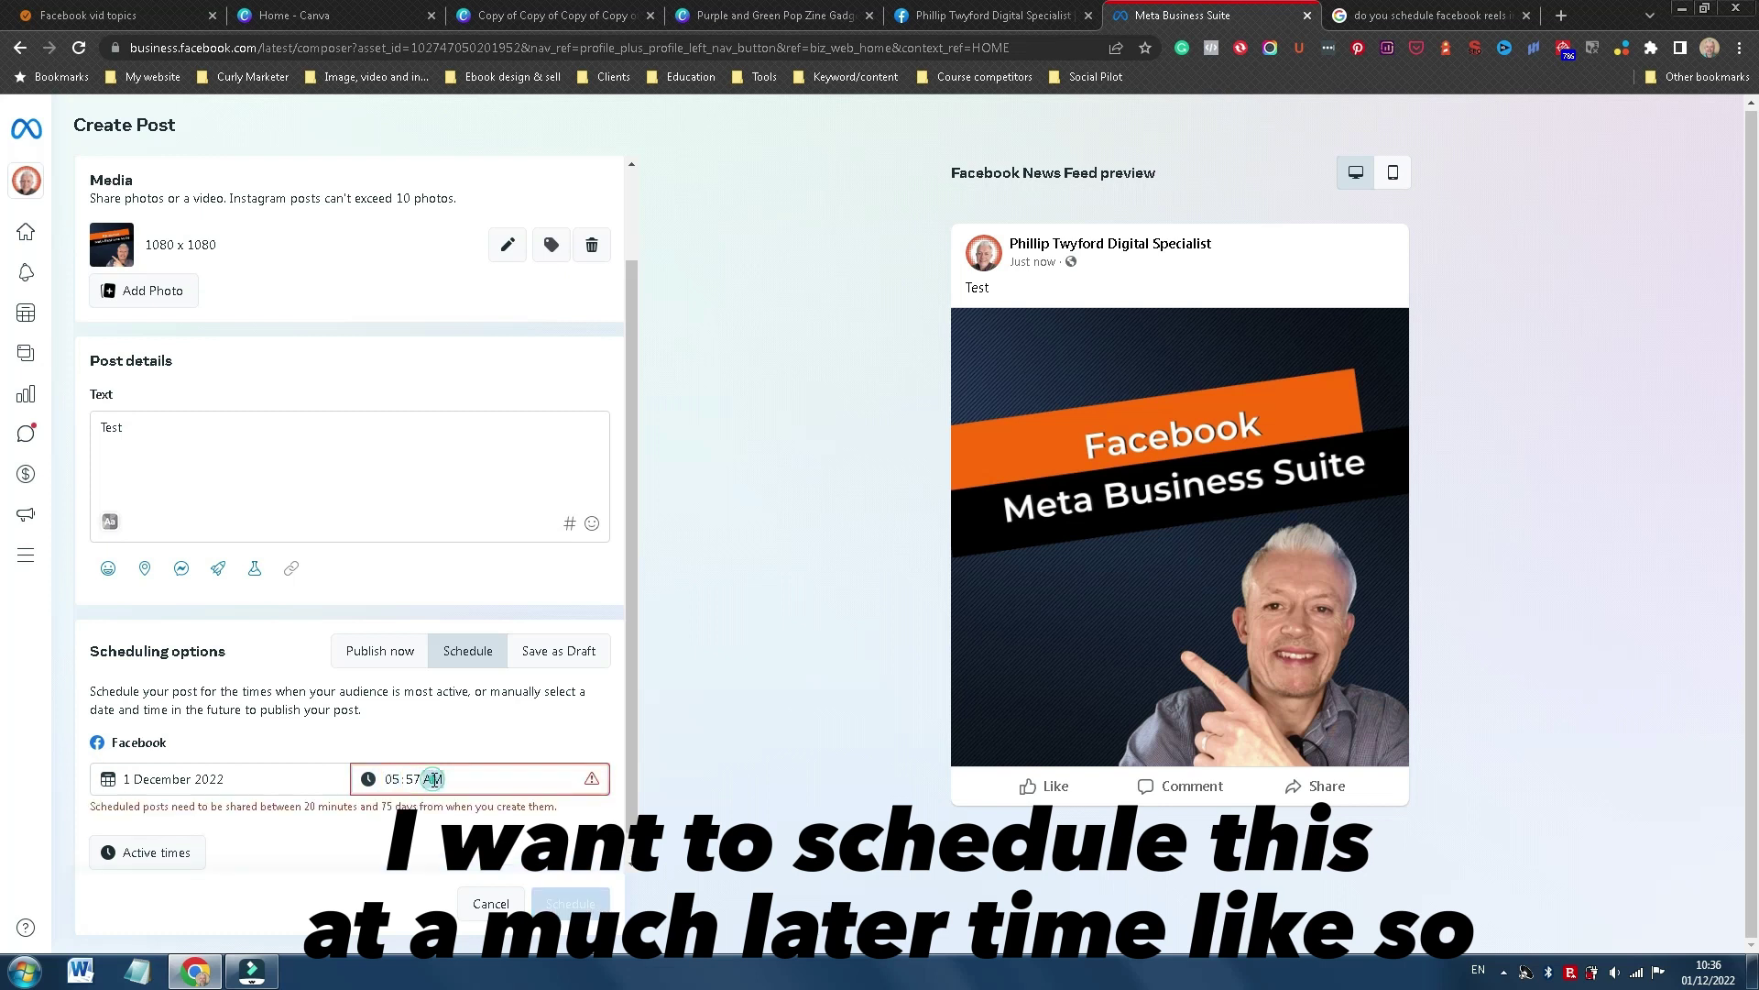
left_click(432, 779)
type("p")
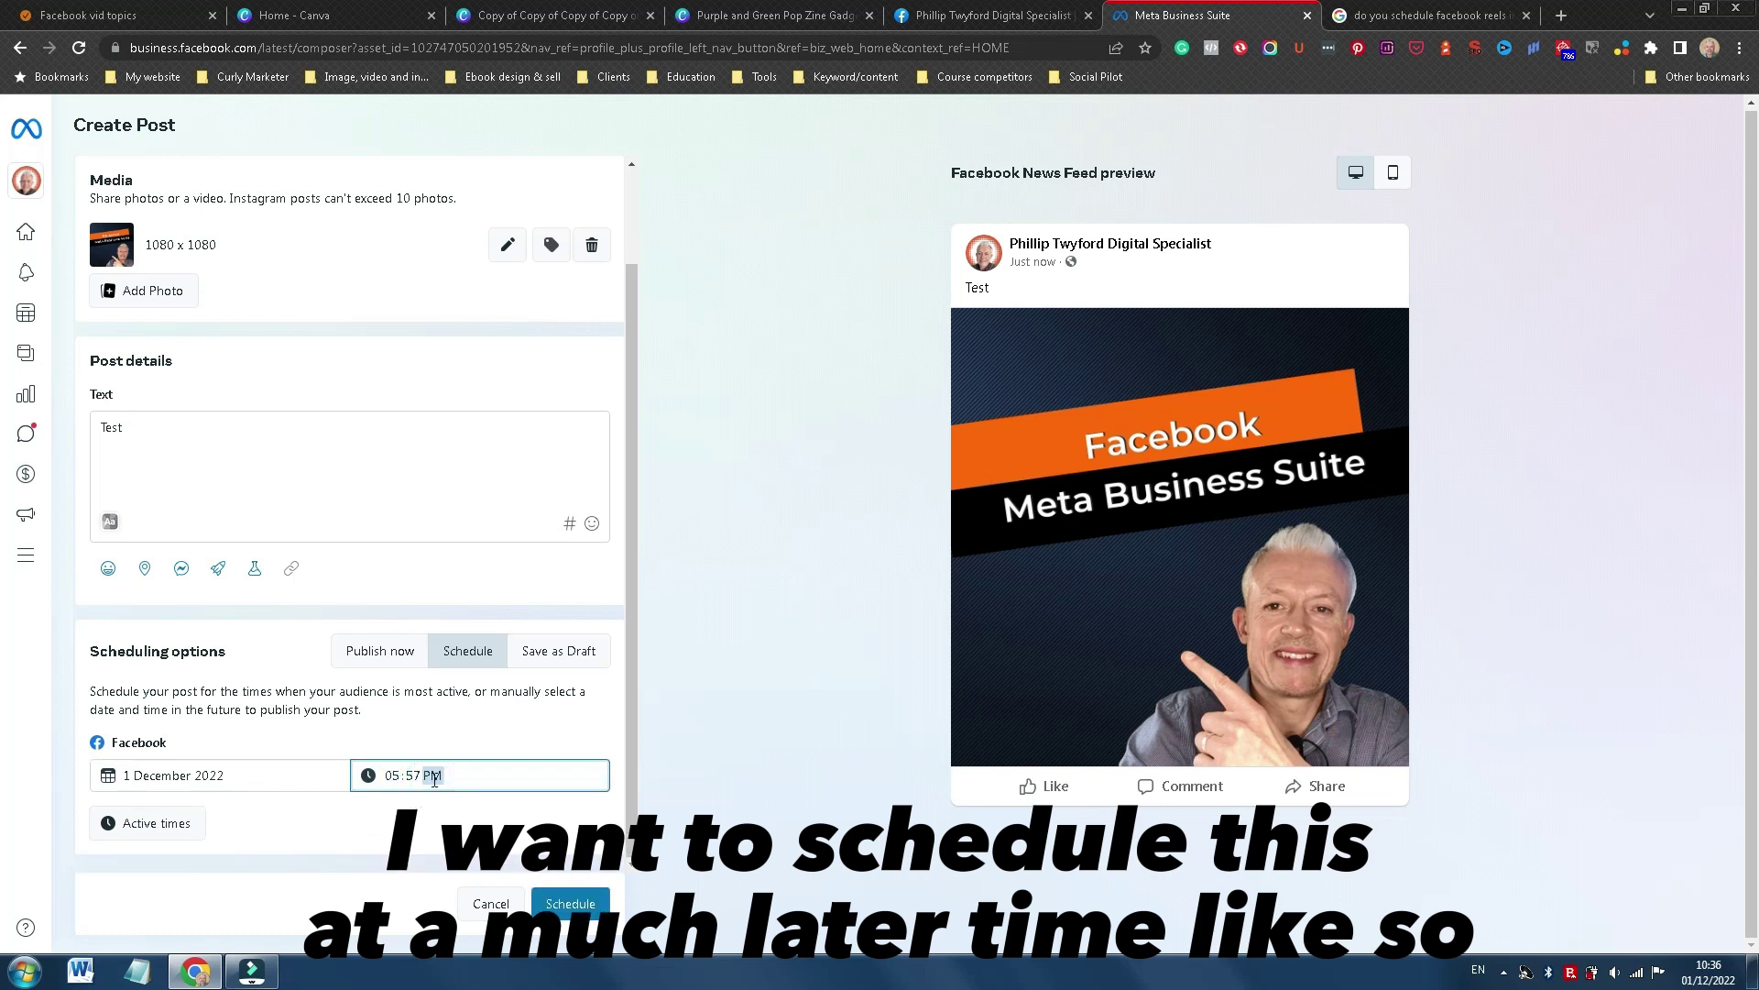
left_click(492, 740)
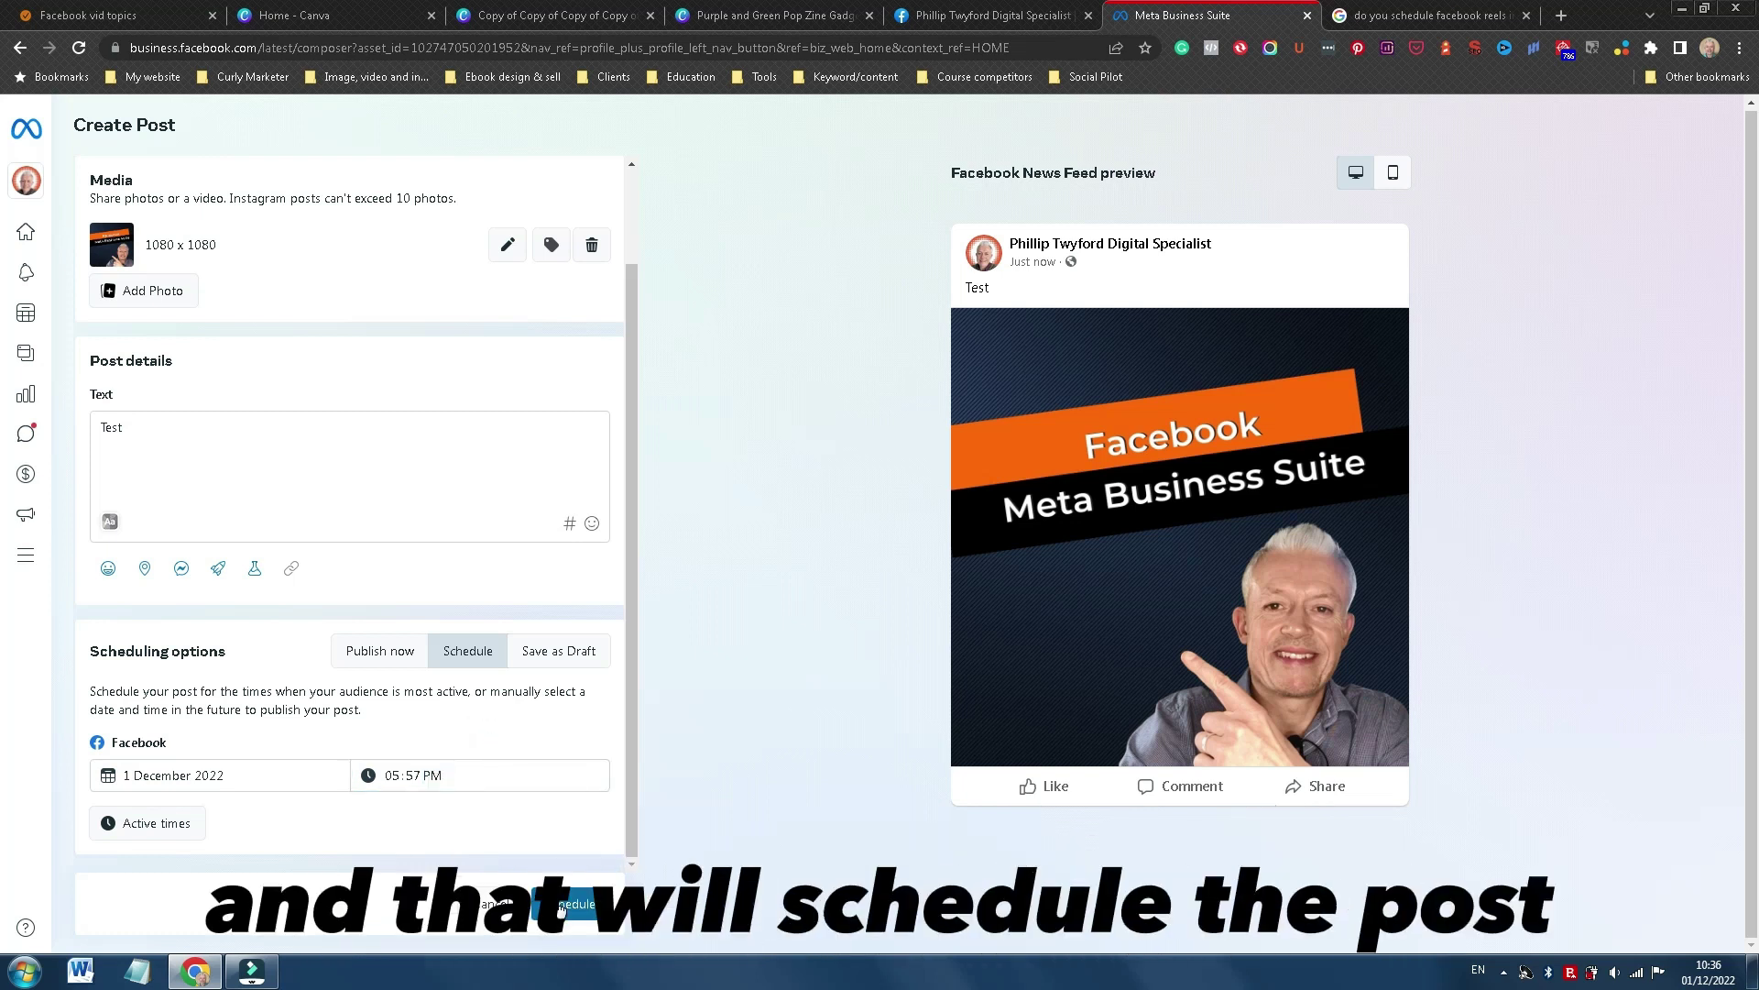
left_click(178, 834)
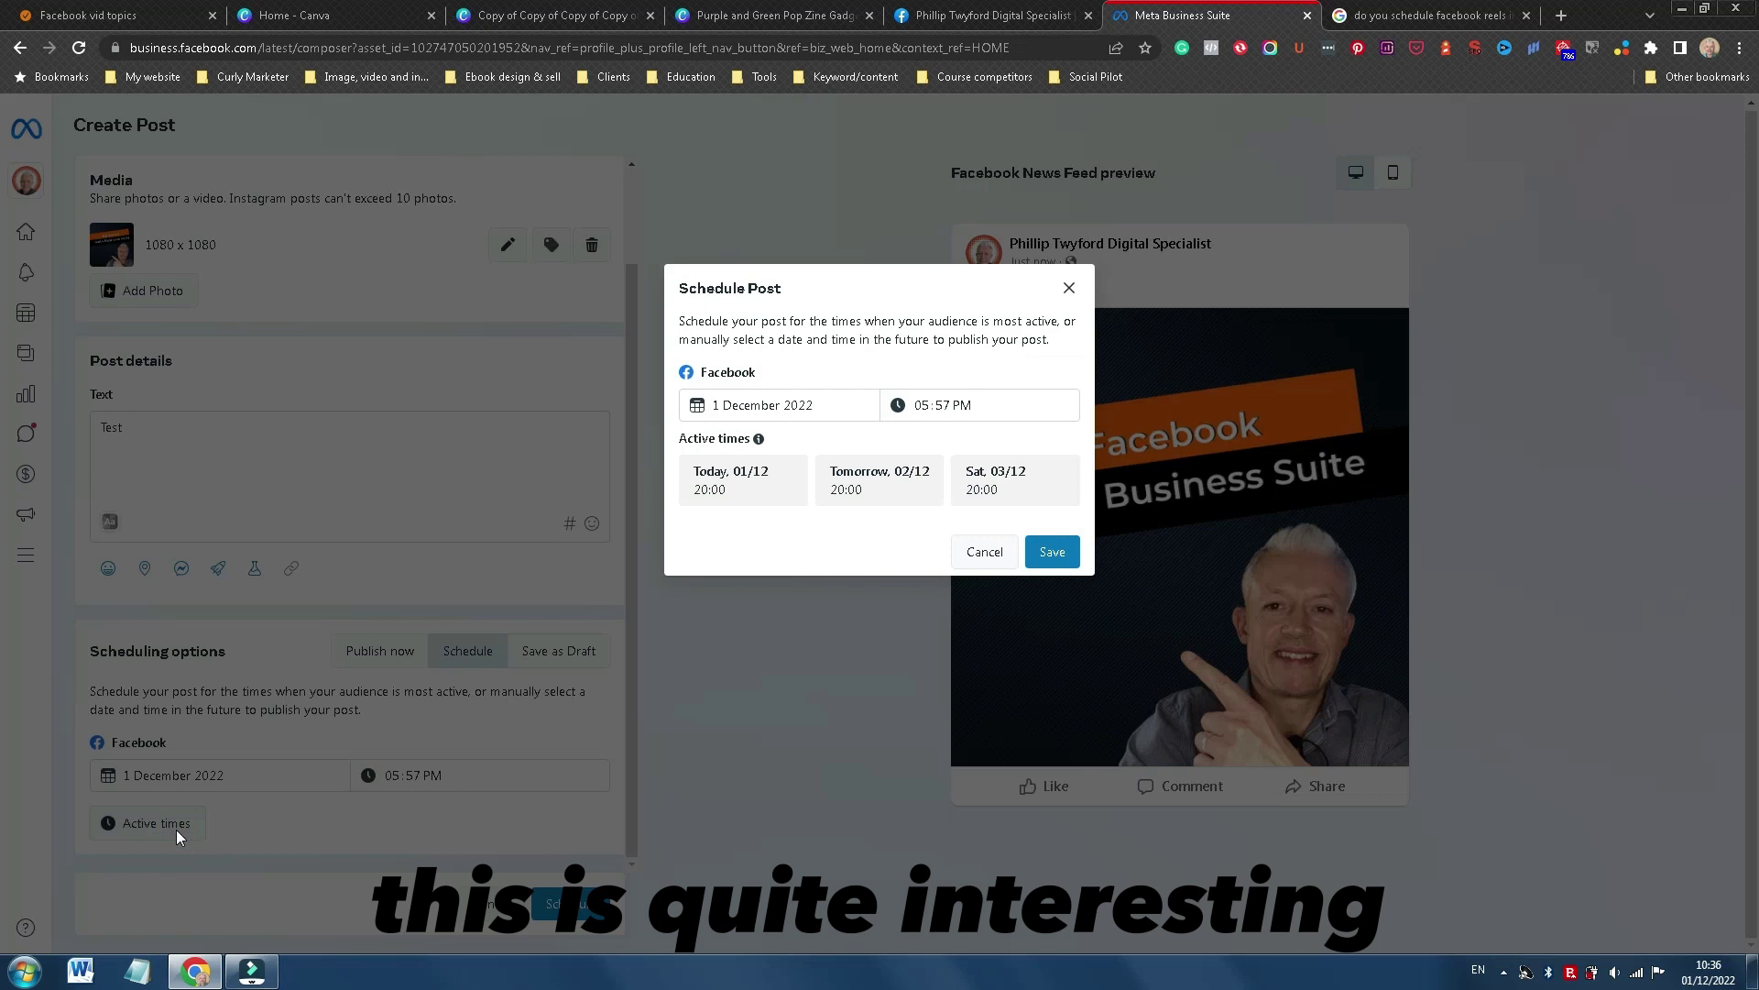
mouse_move(760, 439)
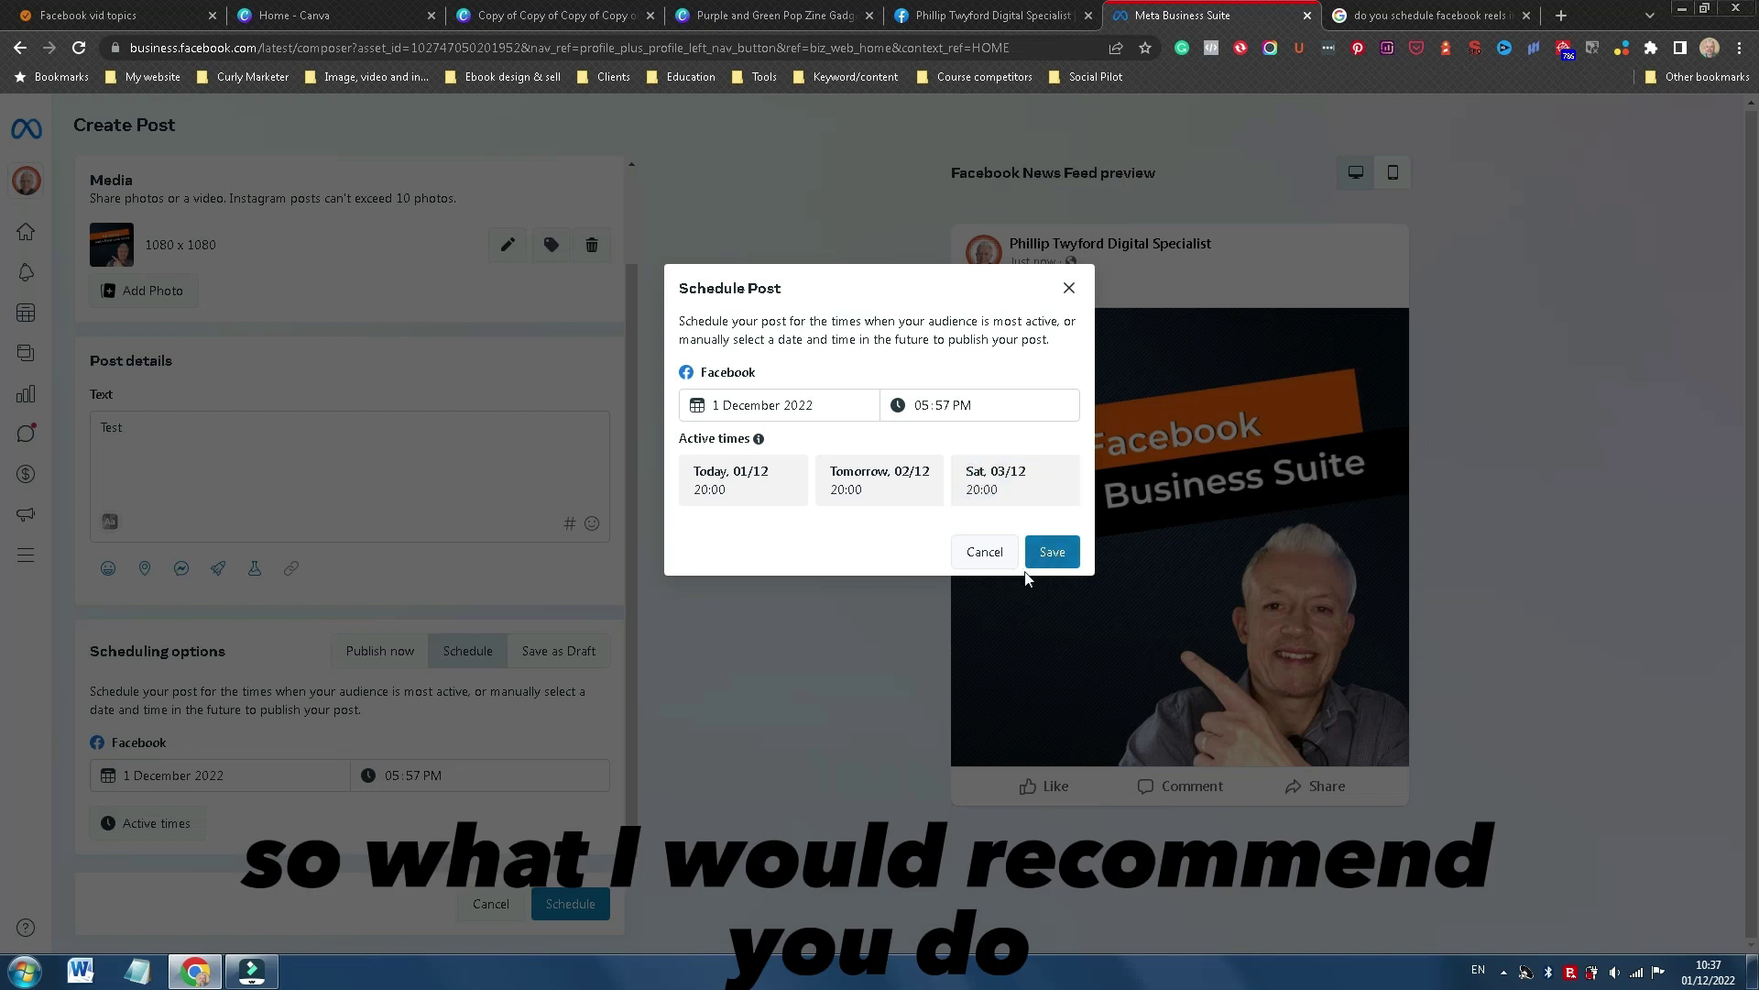
left_click(993, 553)
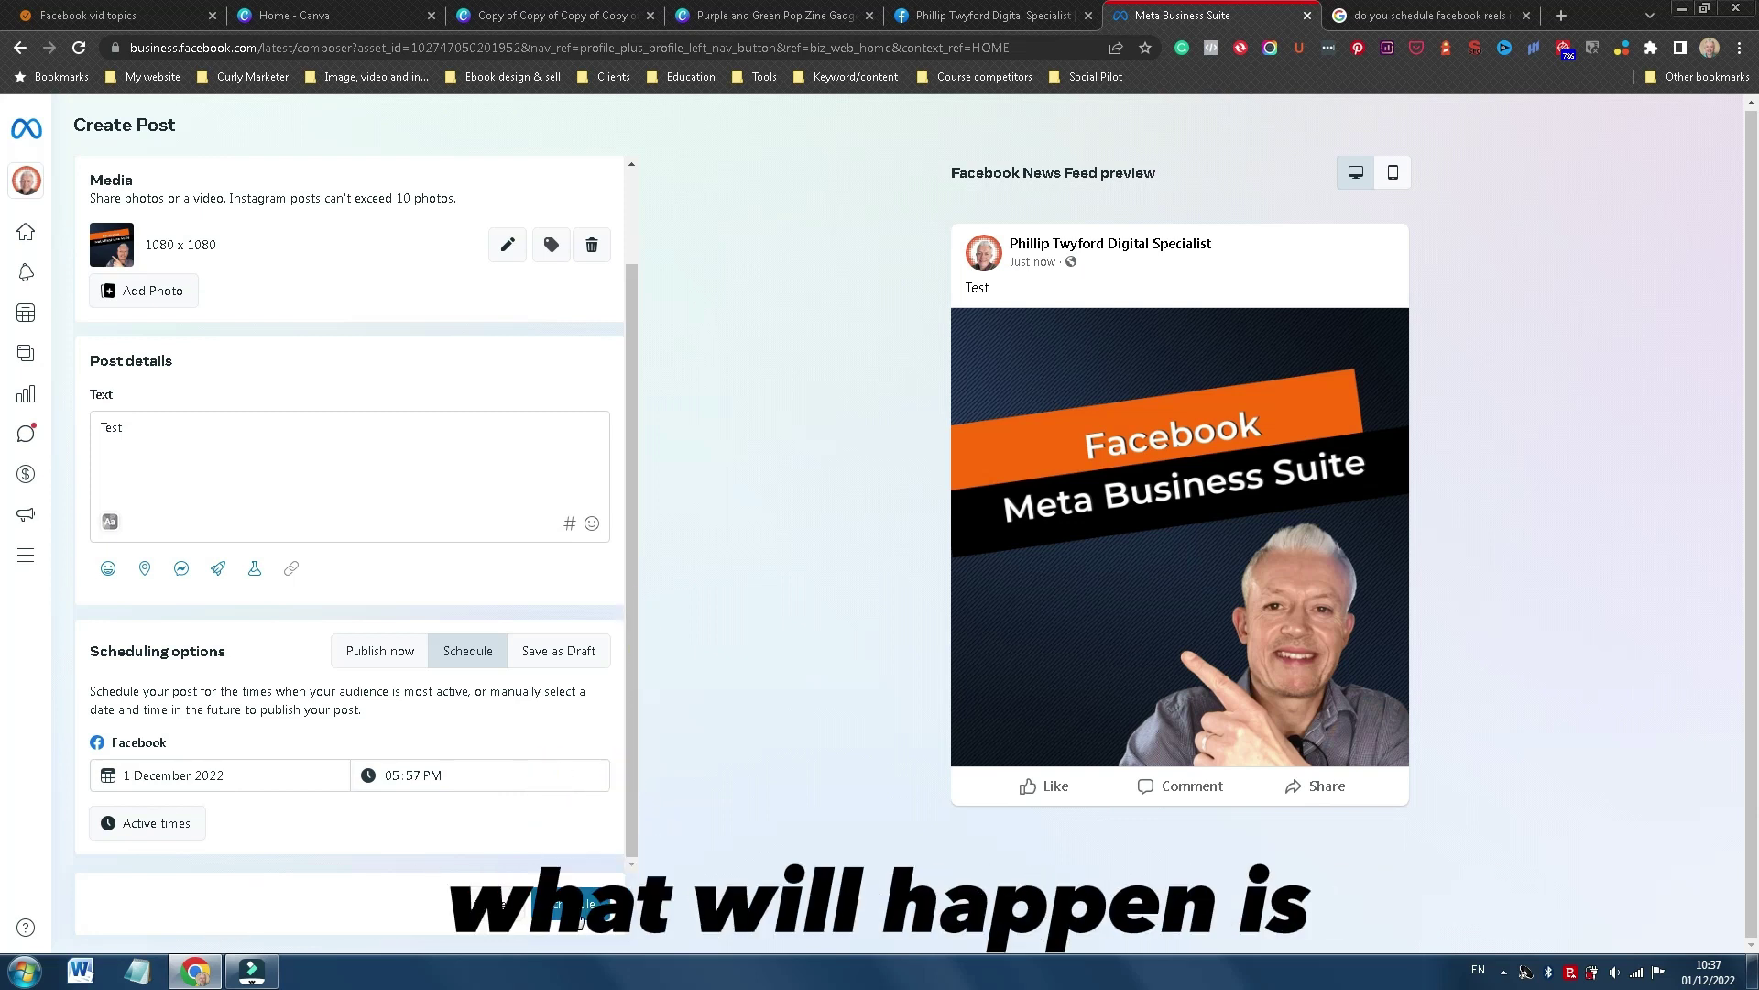
Open the Planner on the week of 1 December 2022, showing 'Test' under Thursday 1
left_click(55, 317)
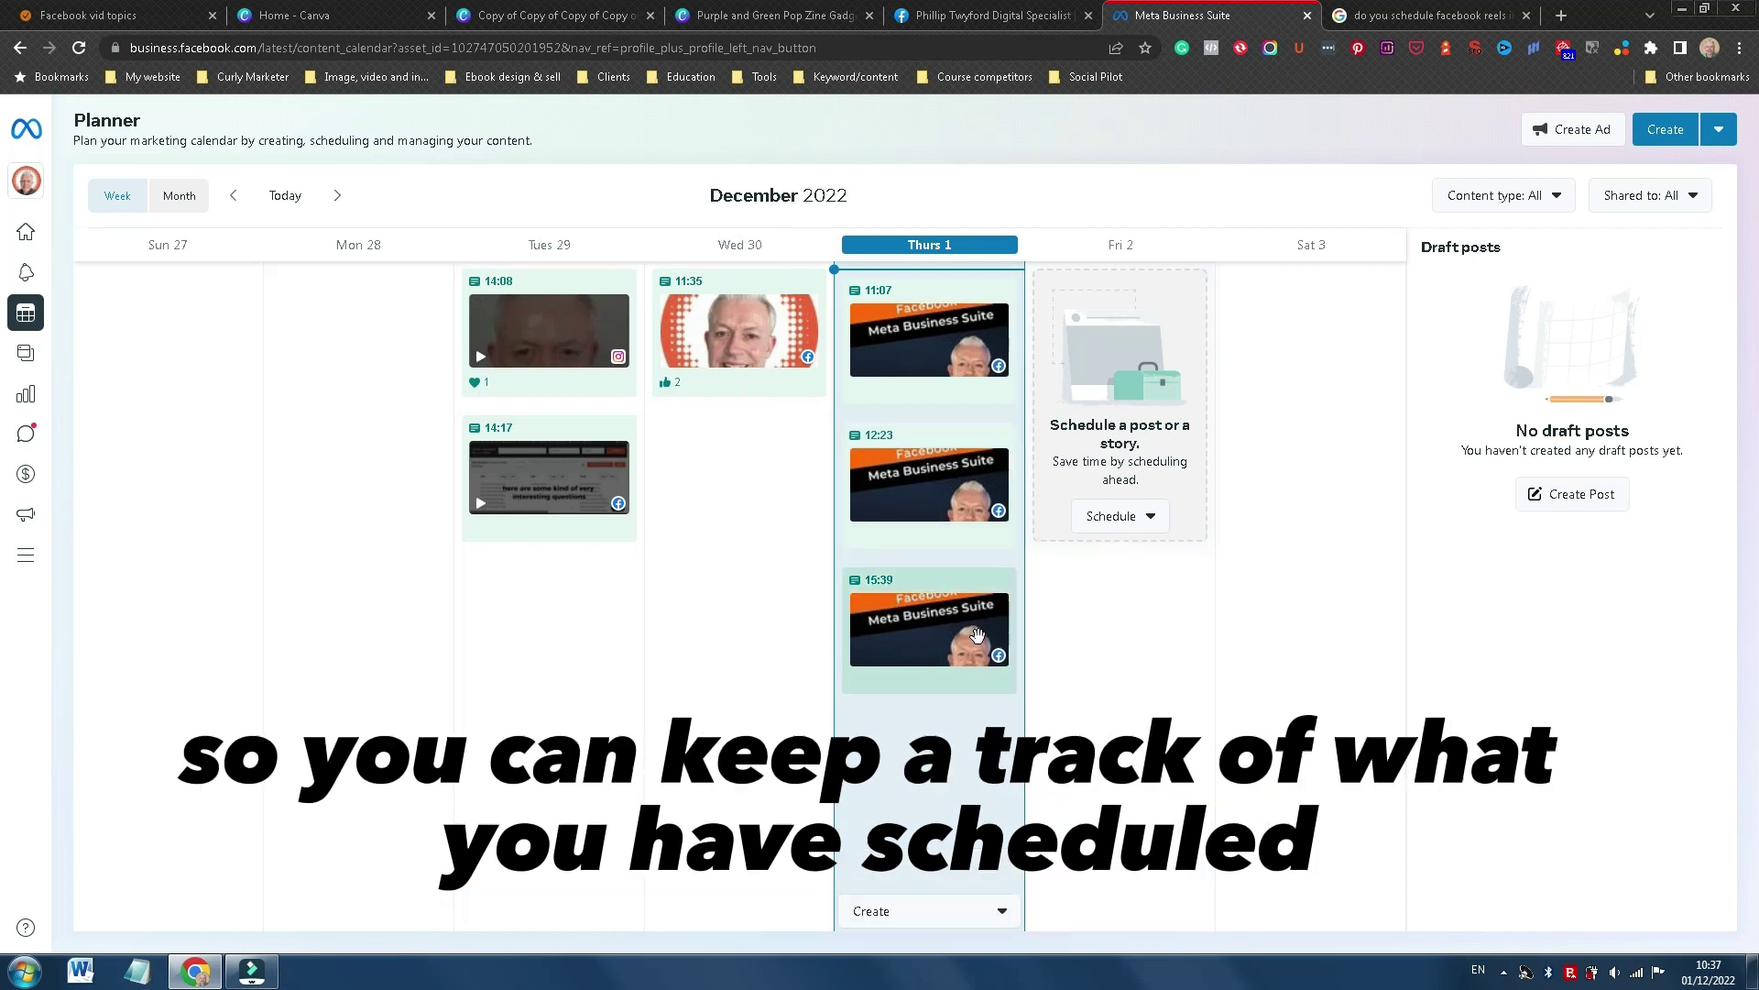
mouse_move(976, 634)
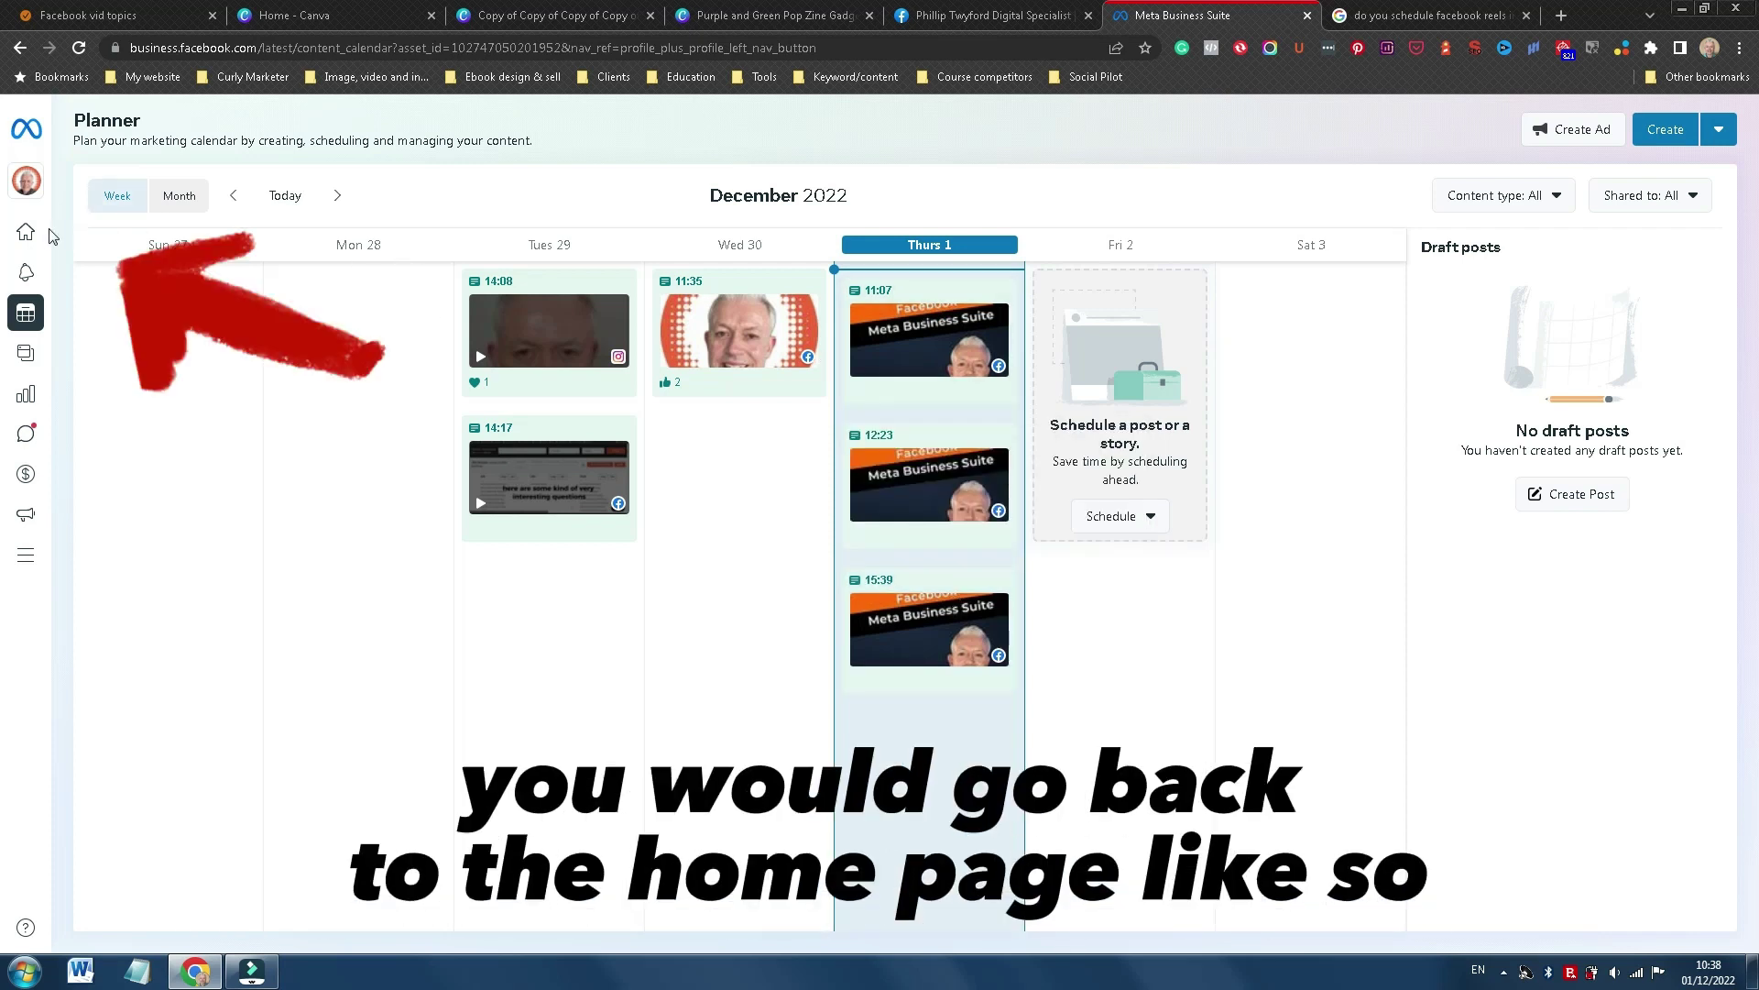
Return to Home and open an empty Create Reel composer
left_click(76, 236)
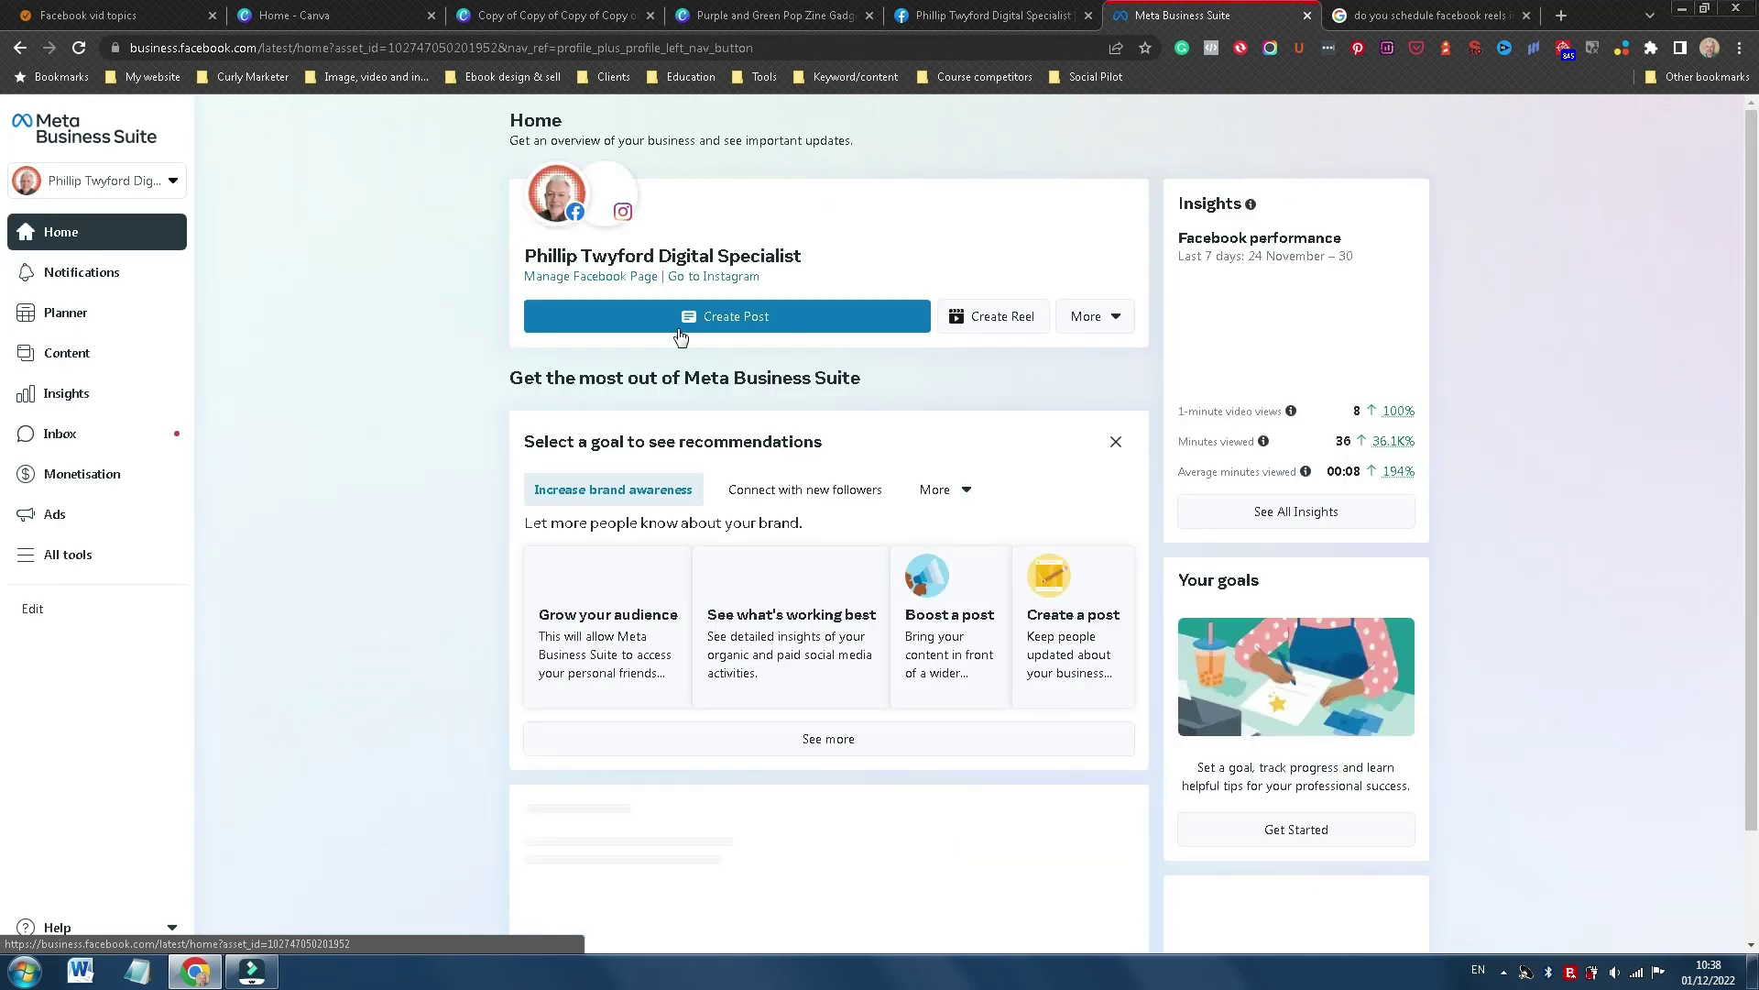
left_click(989, 320)
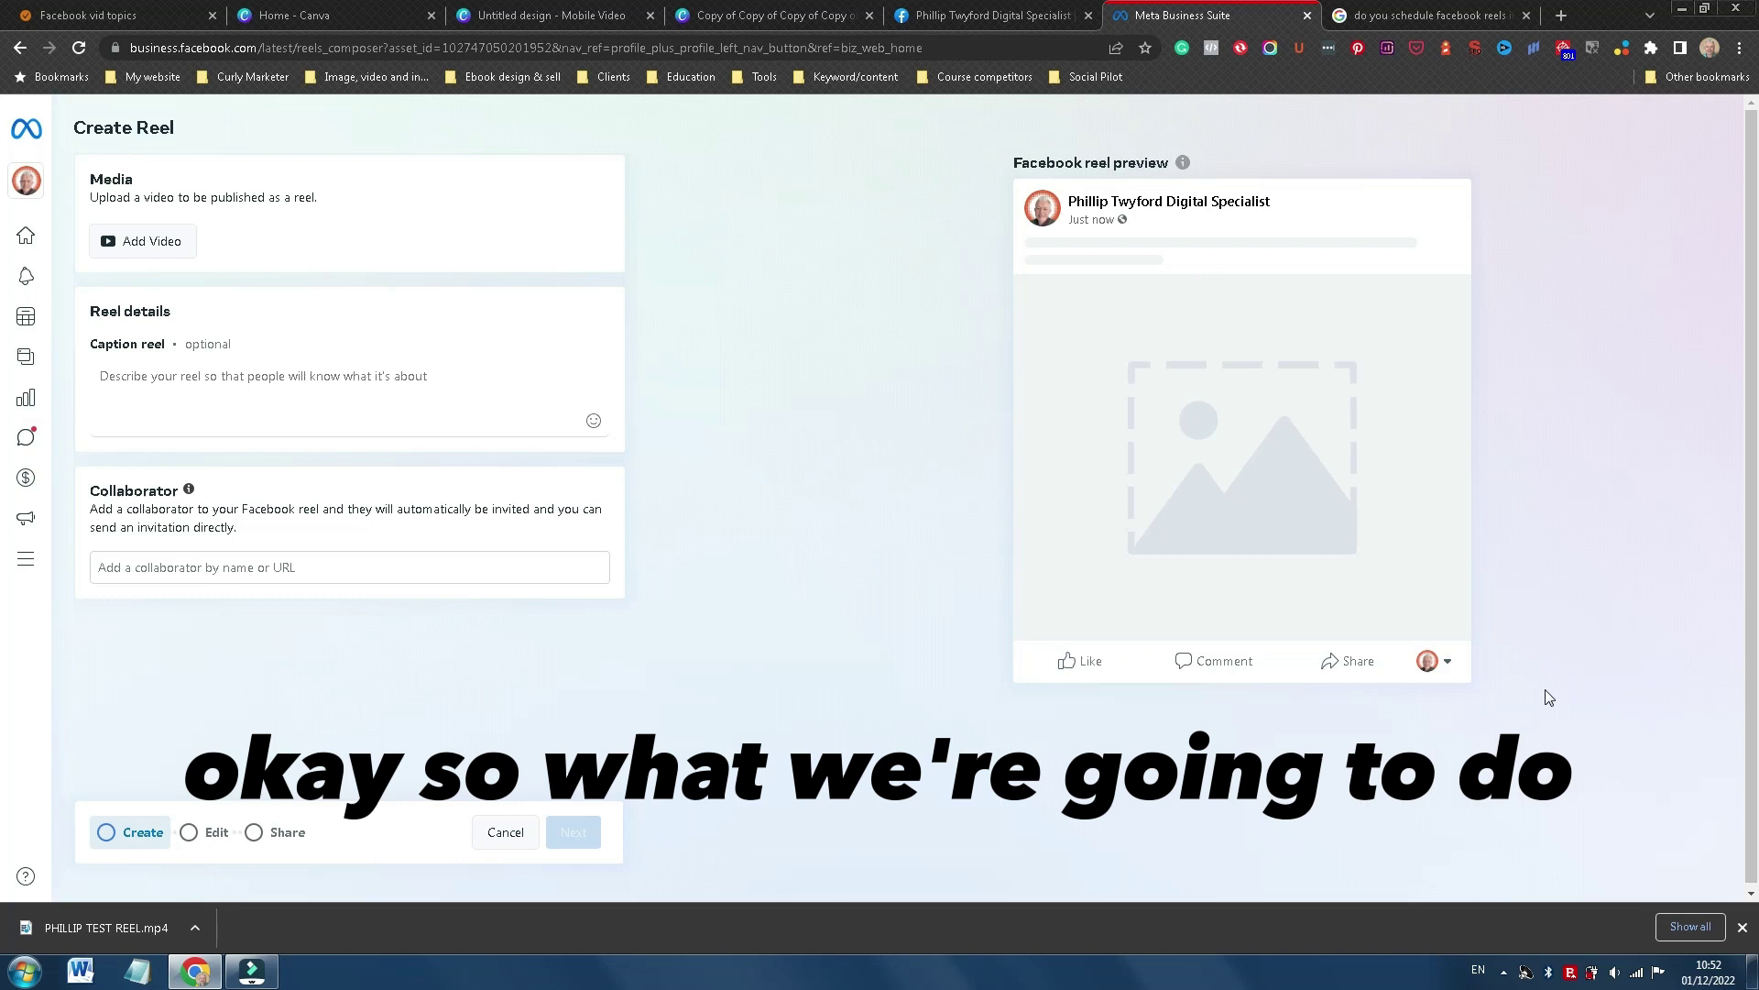
Upload PHILLIP TEST REEL.mp4 as the reel's video
left_click(152, 256)
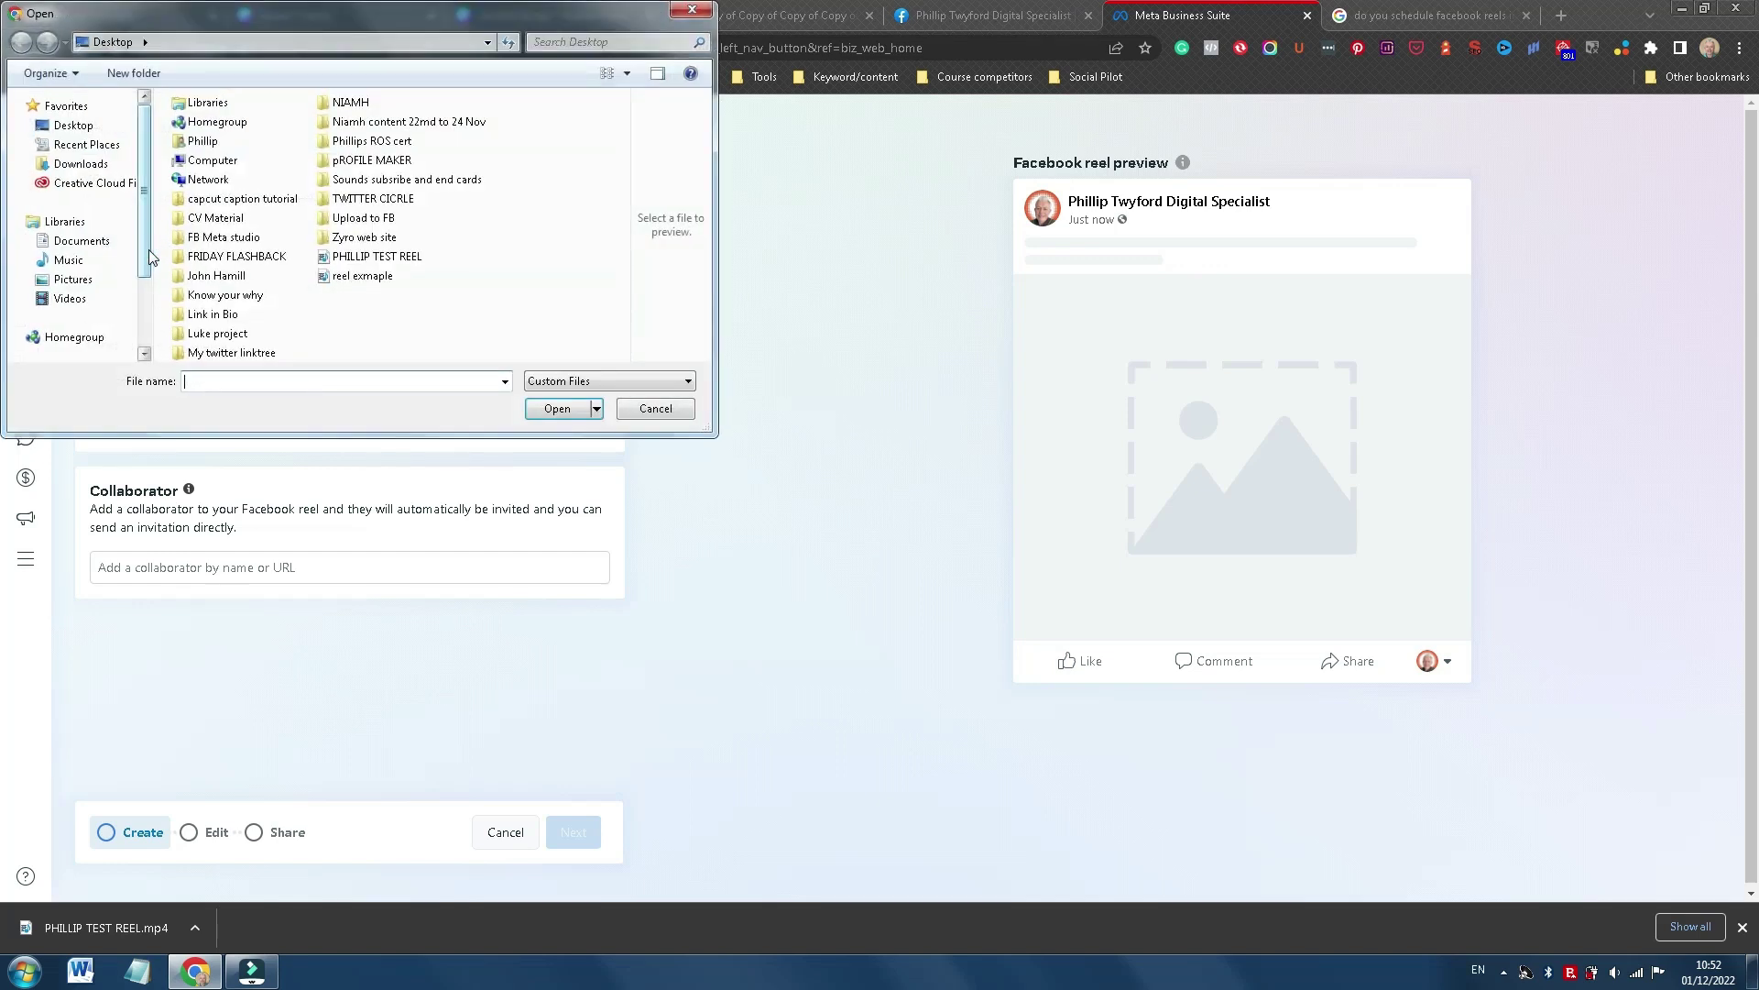
left_click(378, 260)
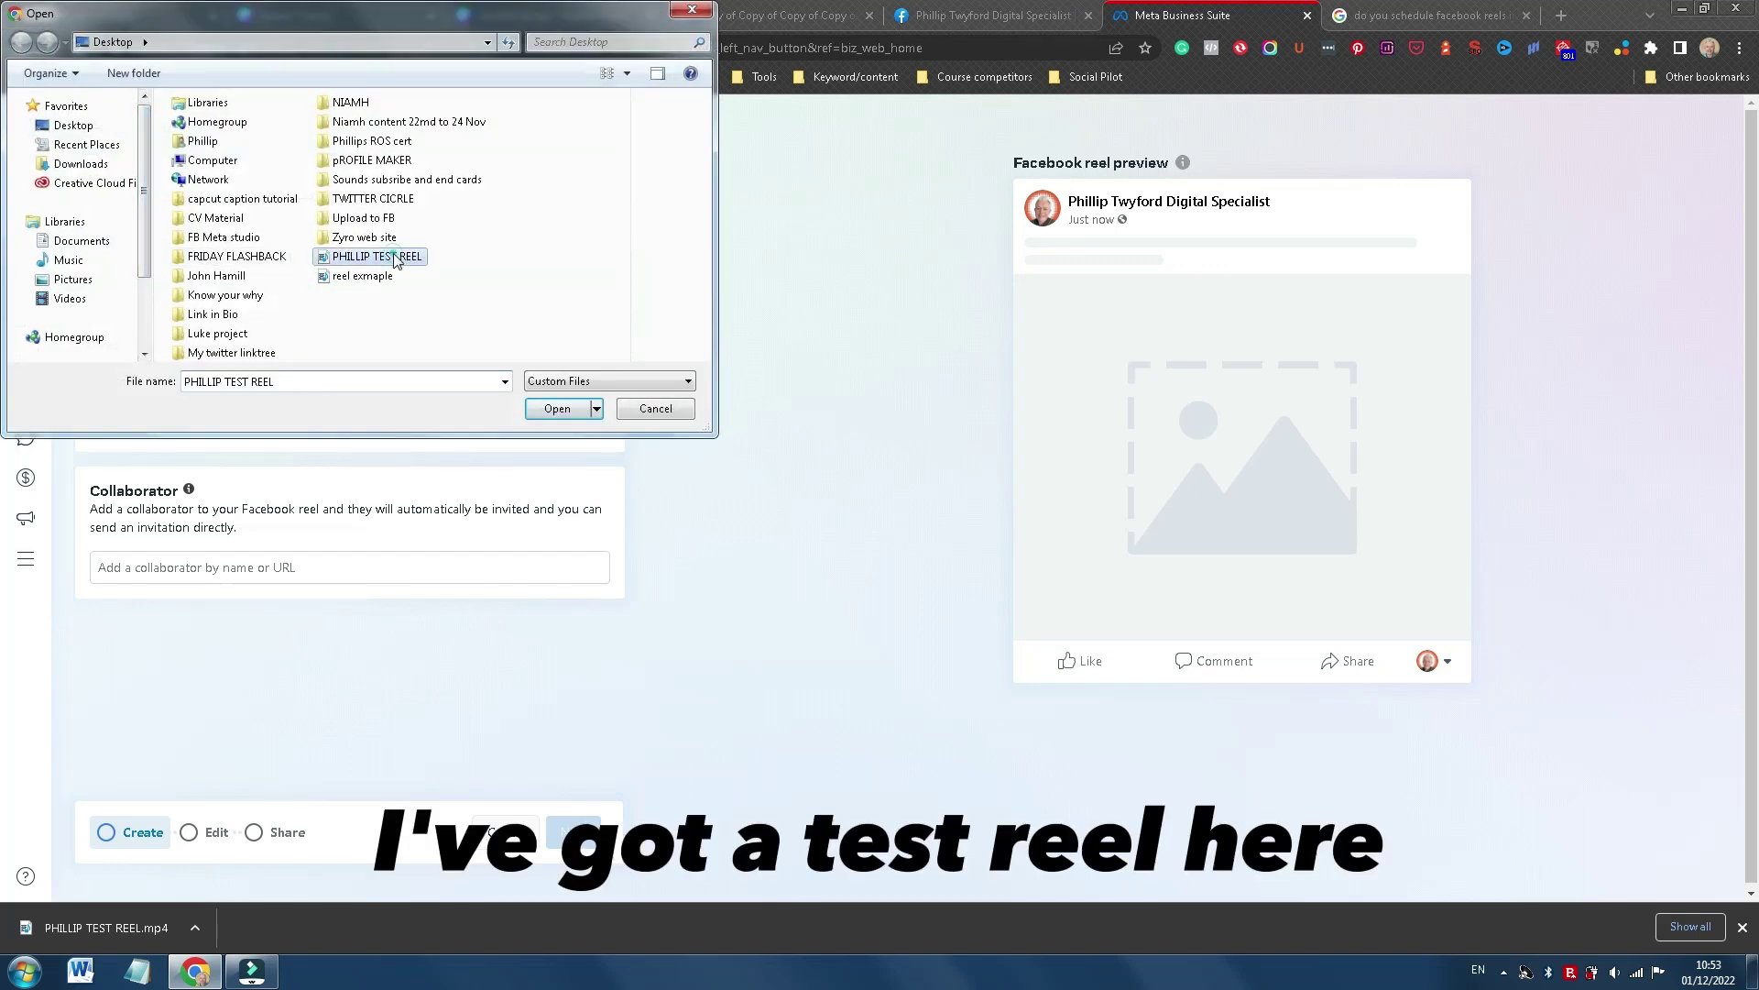
left_click(575, 409)
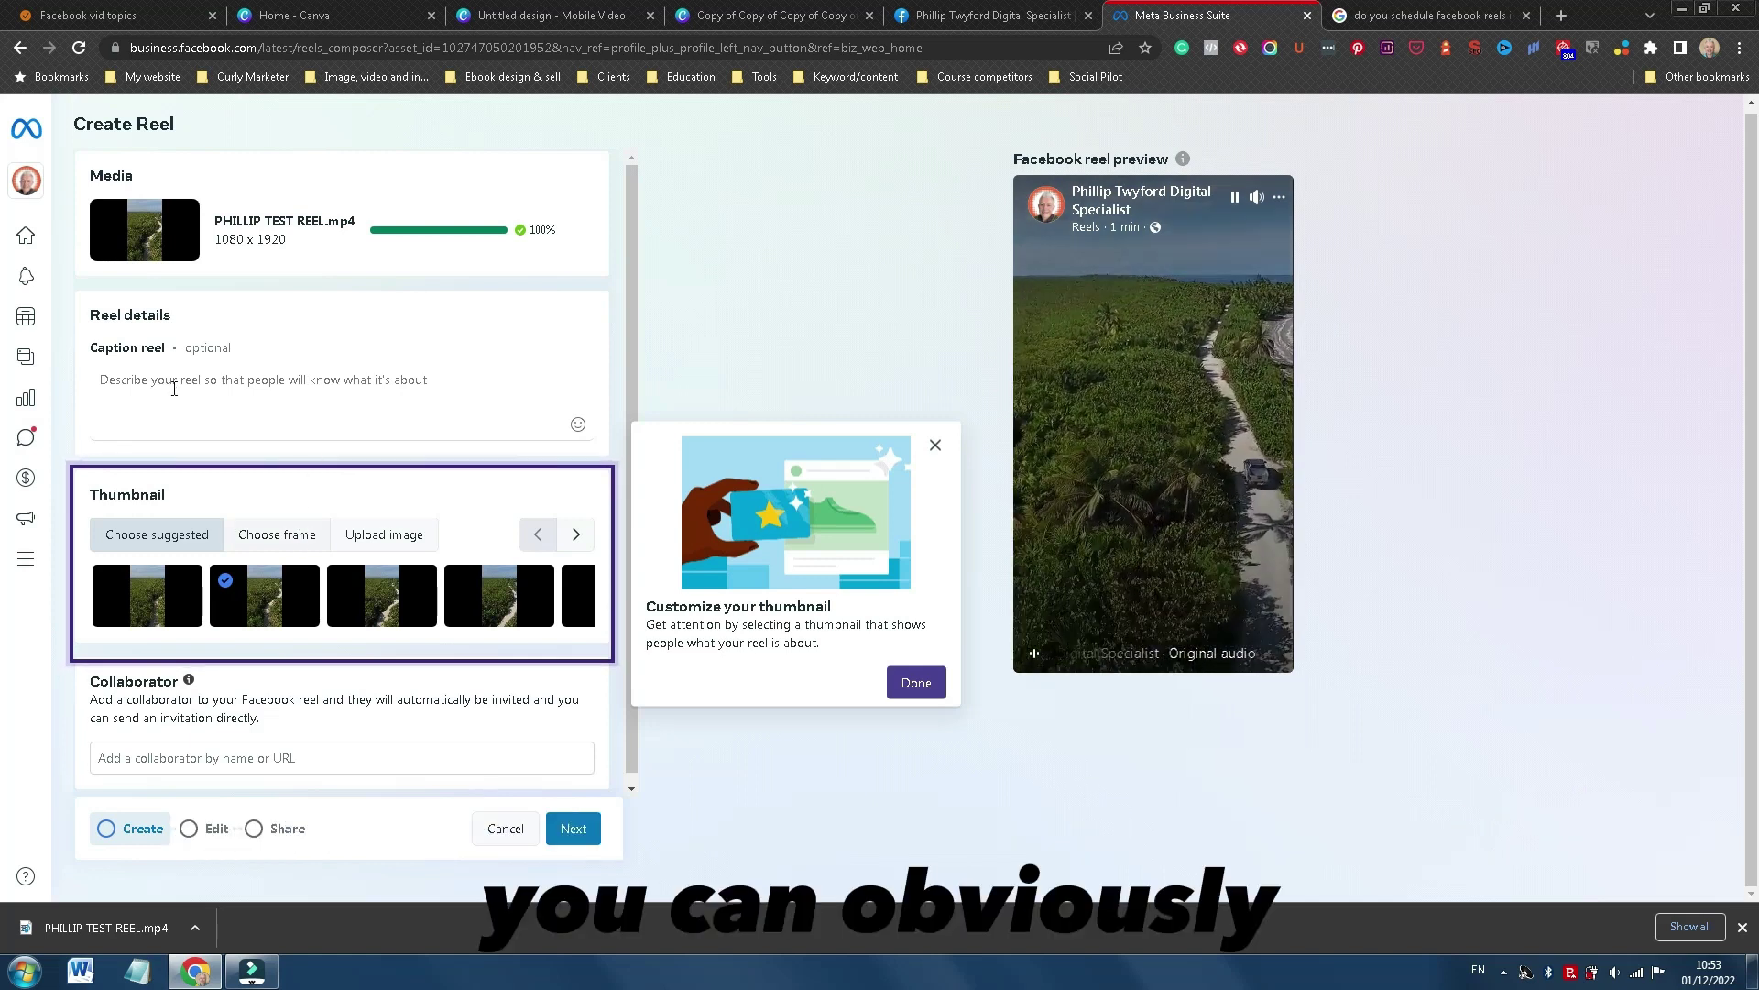
Caption the reel 'tEST' and read, then close, the collaborative reels info popup
left_click(250, 382)
type("tEST")
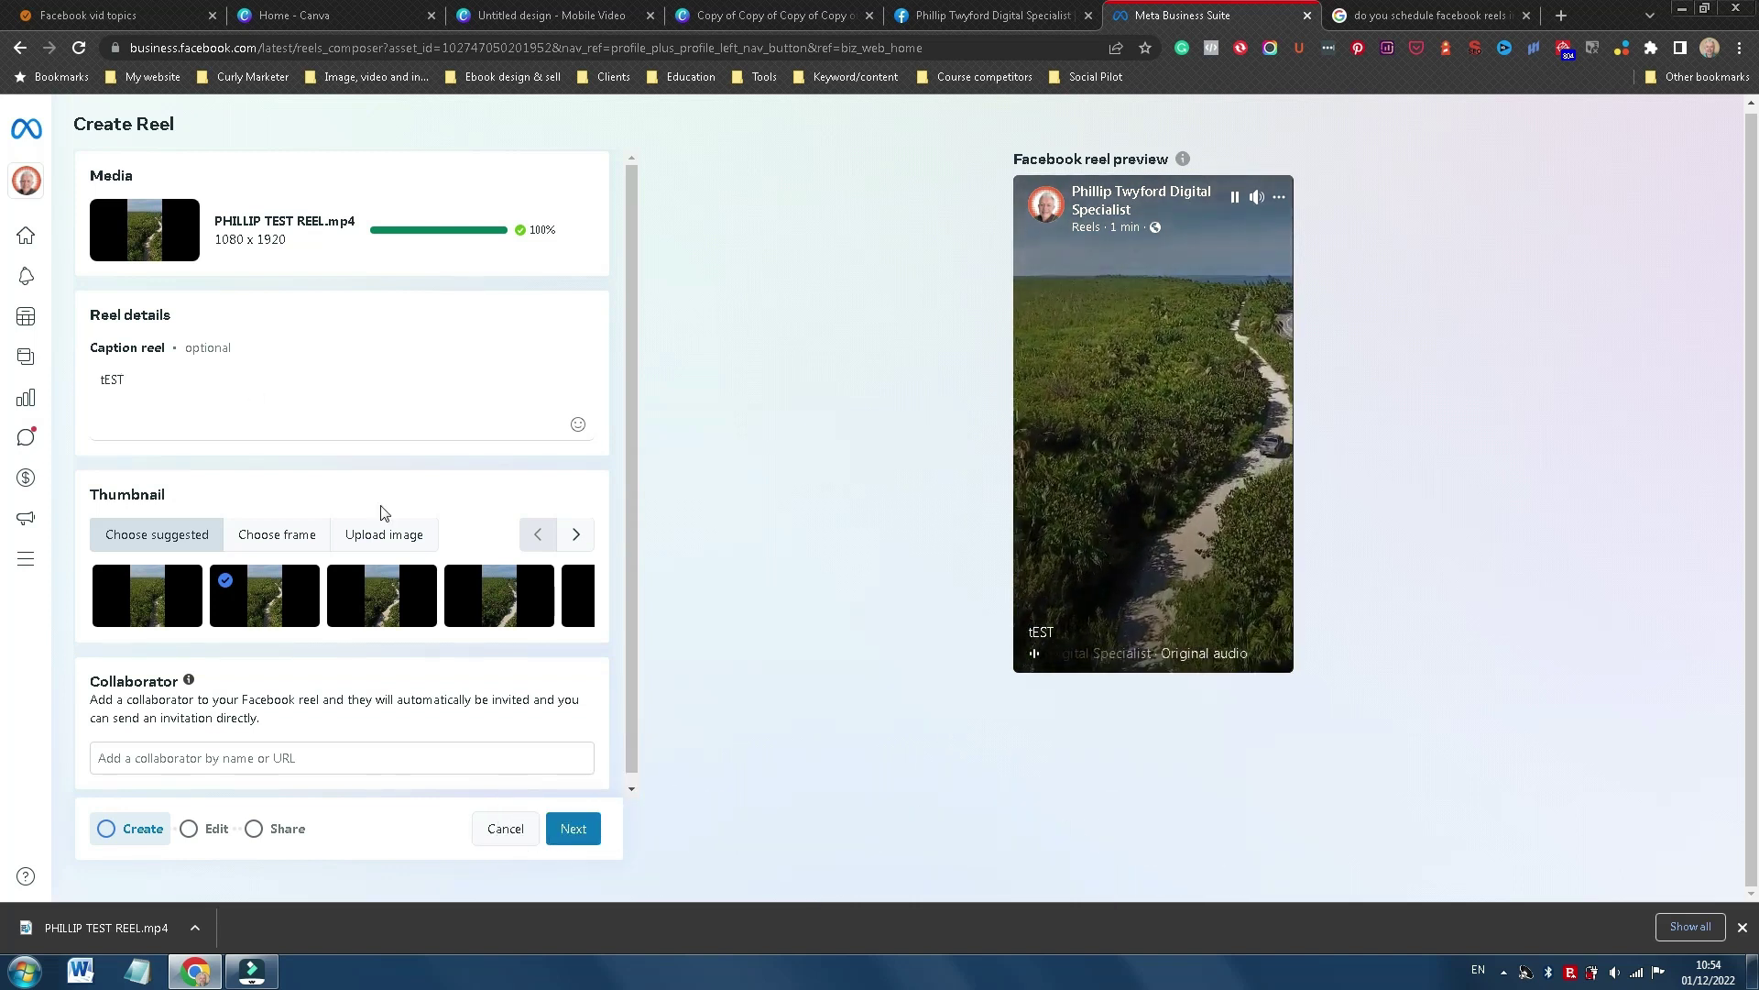
scroll(238, 559, "down", 1)
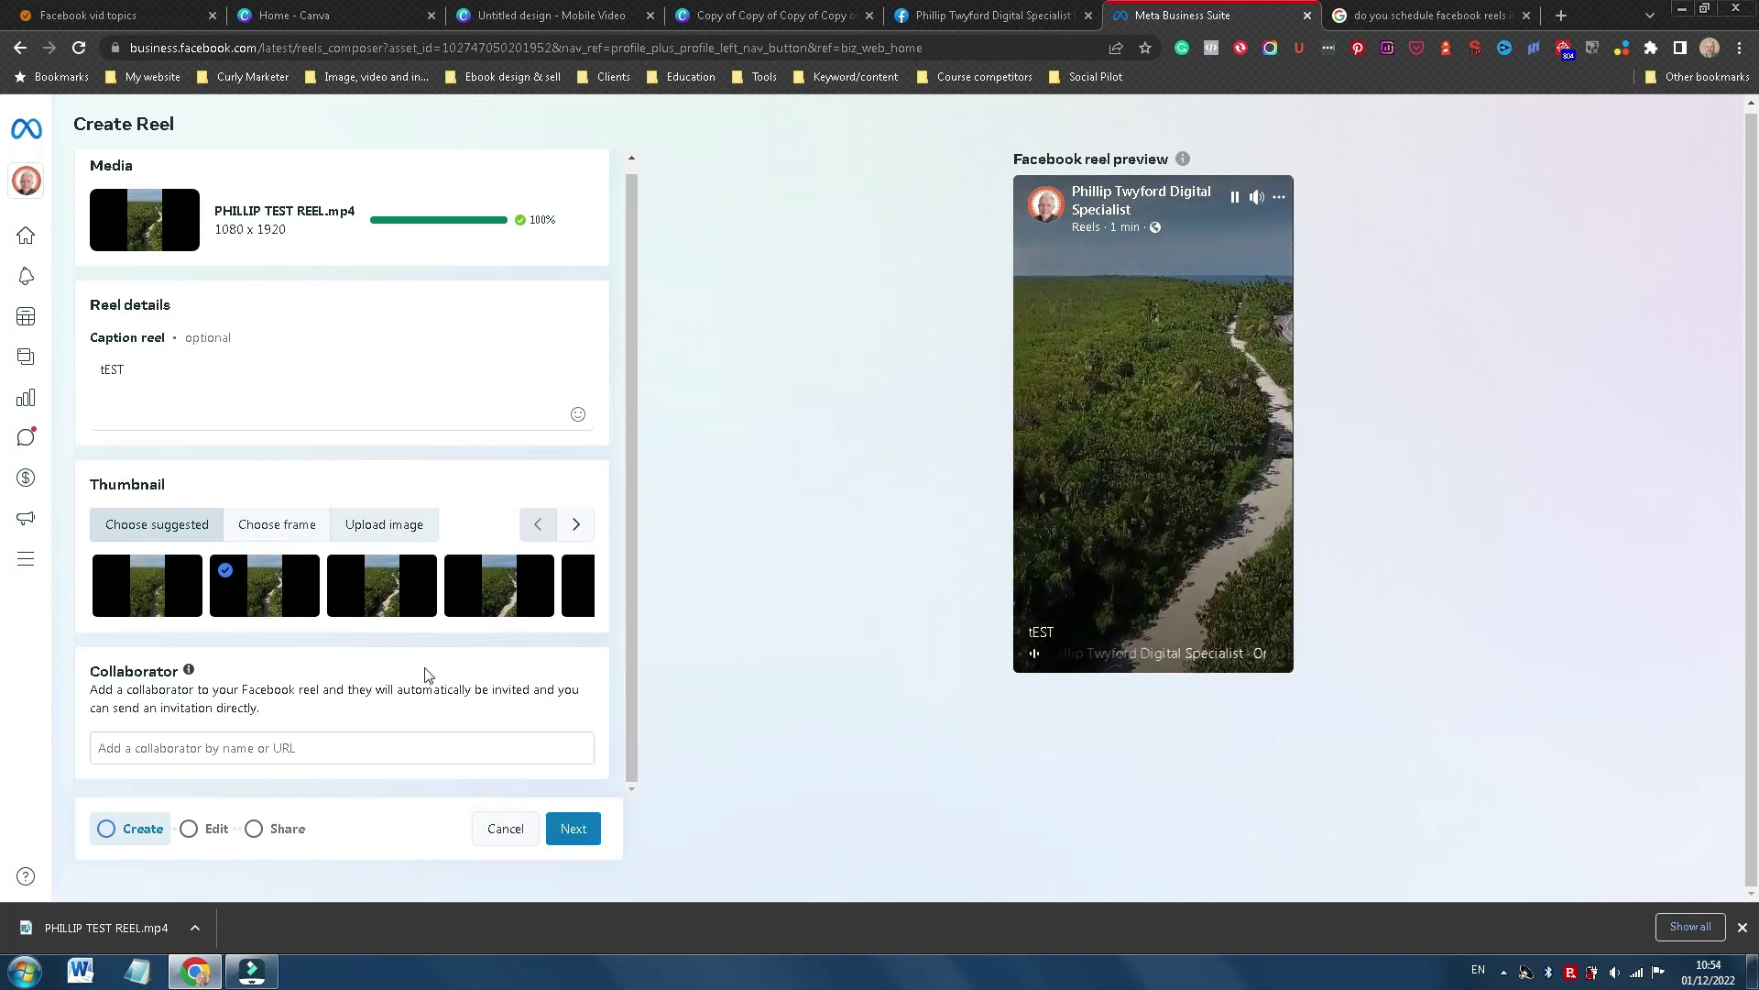
left_click(189, 672)
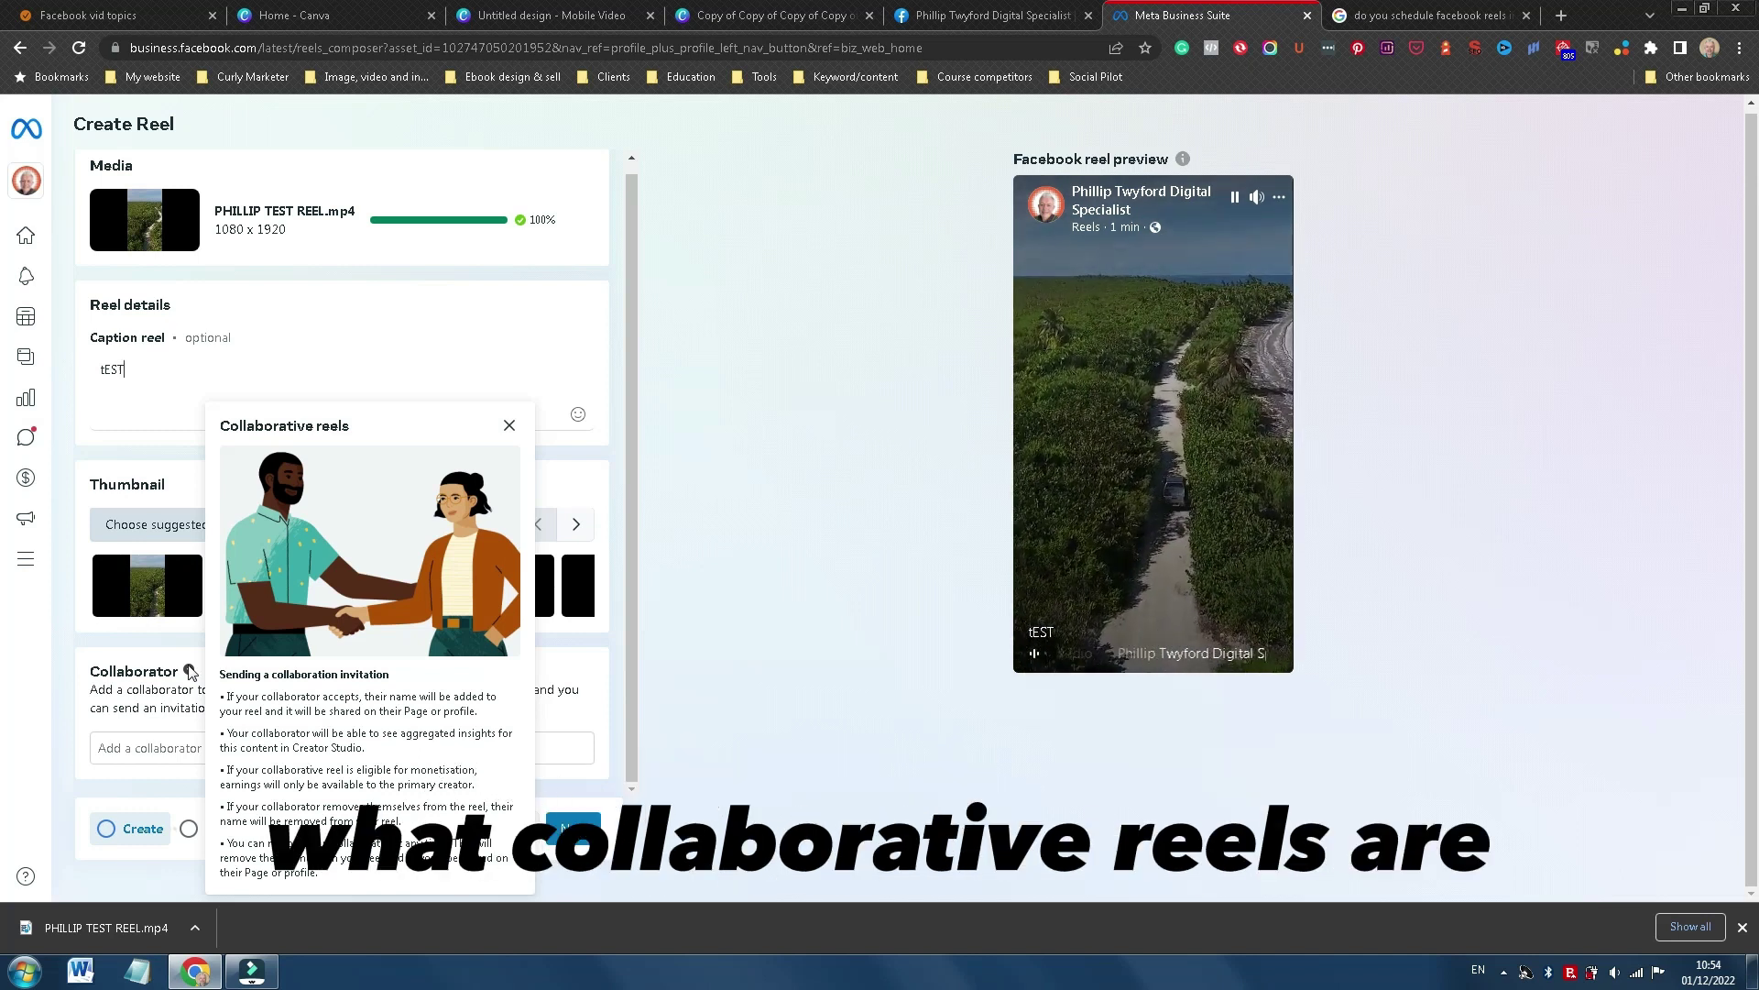
left_click(510, 427)
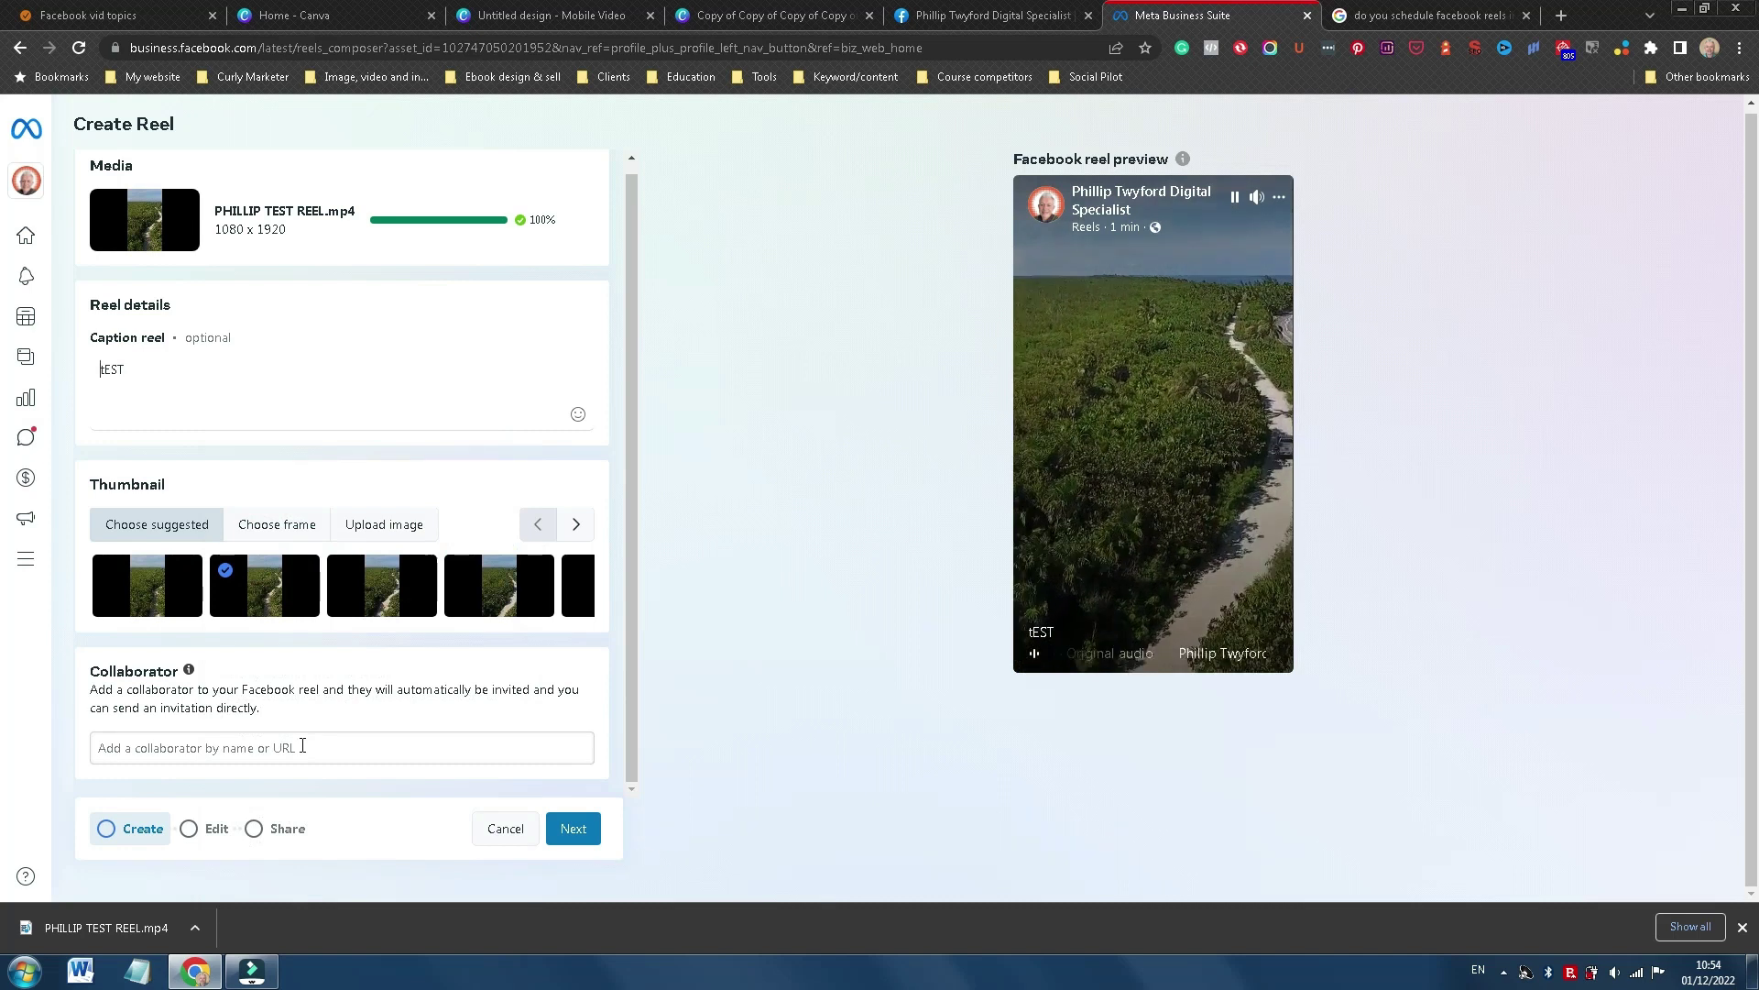
Advance the reel composer to its Edit step
left_click(574, 829)
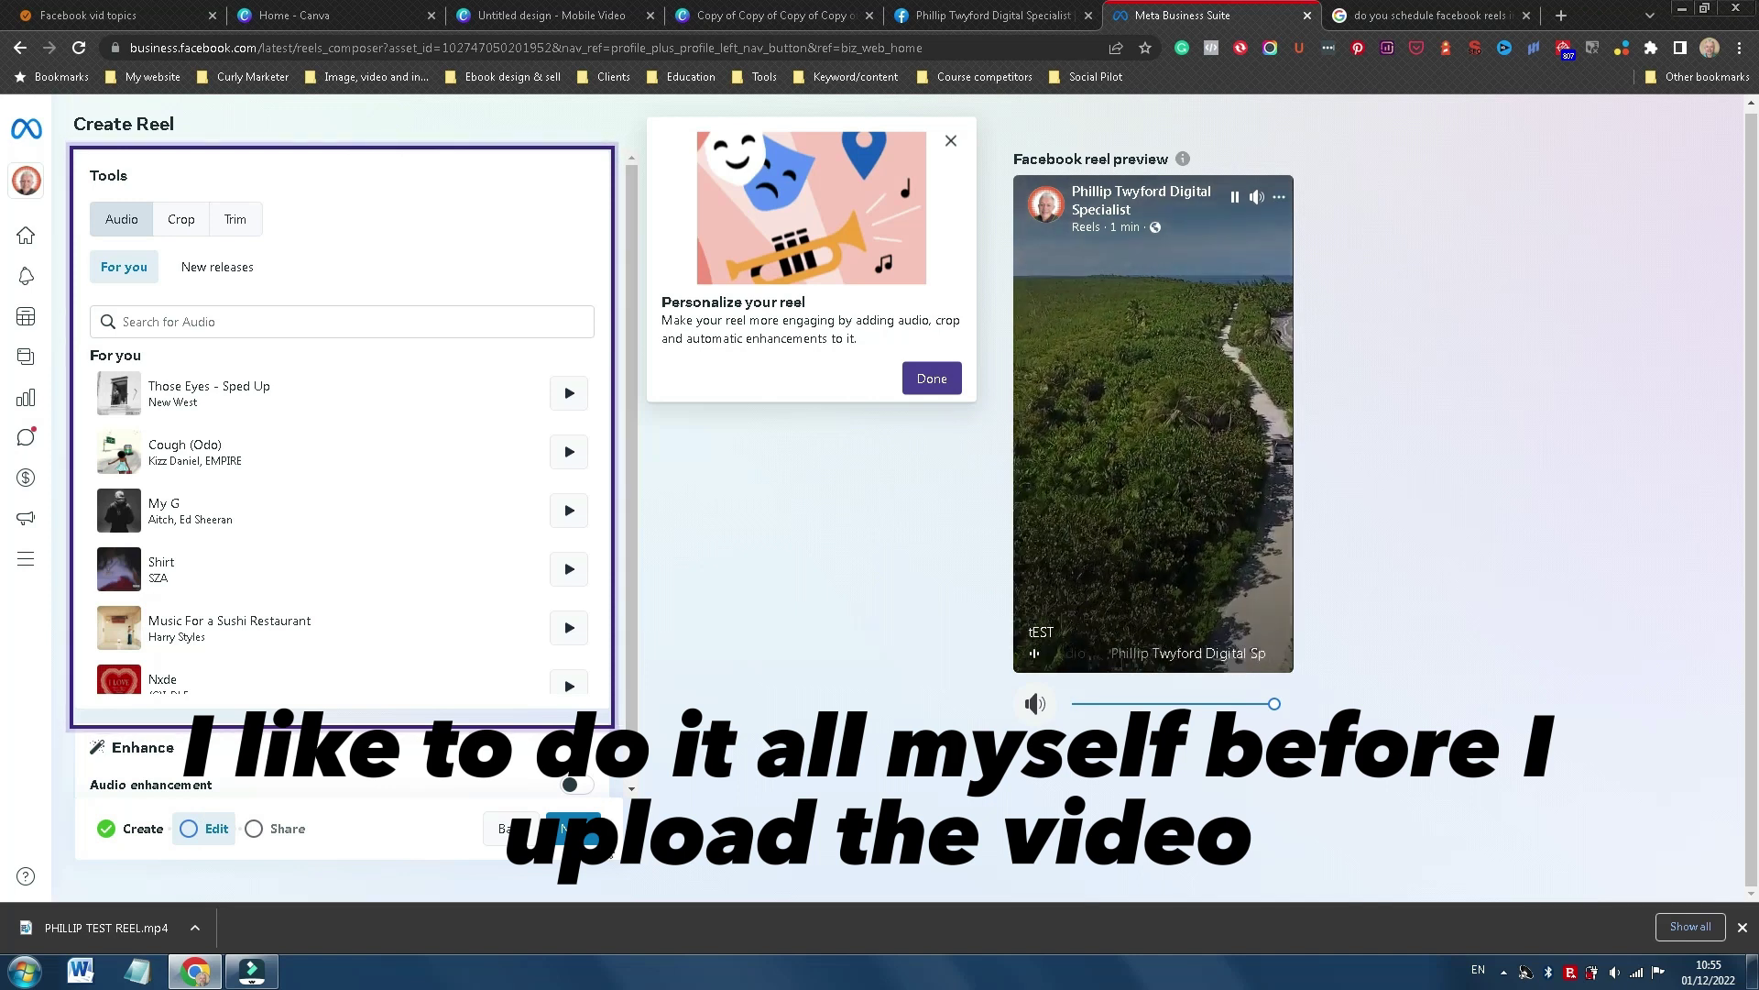
Move the reel on to the Share step and choose Schedule instead of sharing now
left_click(576, 829)
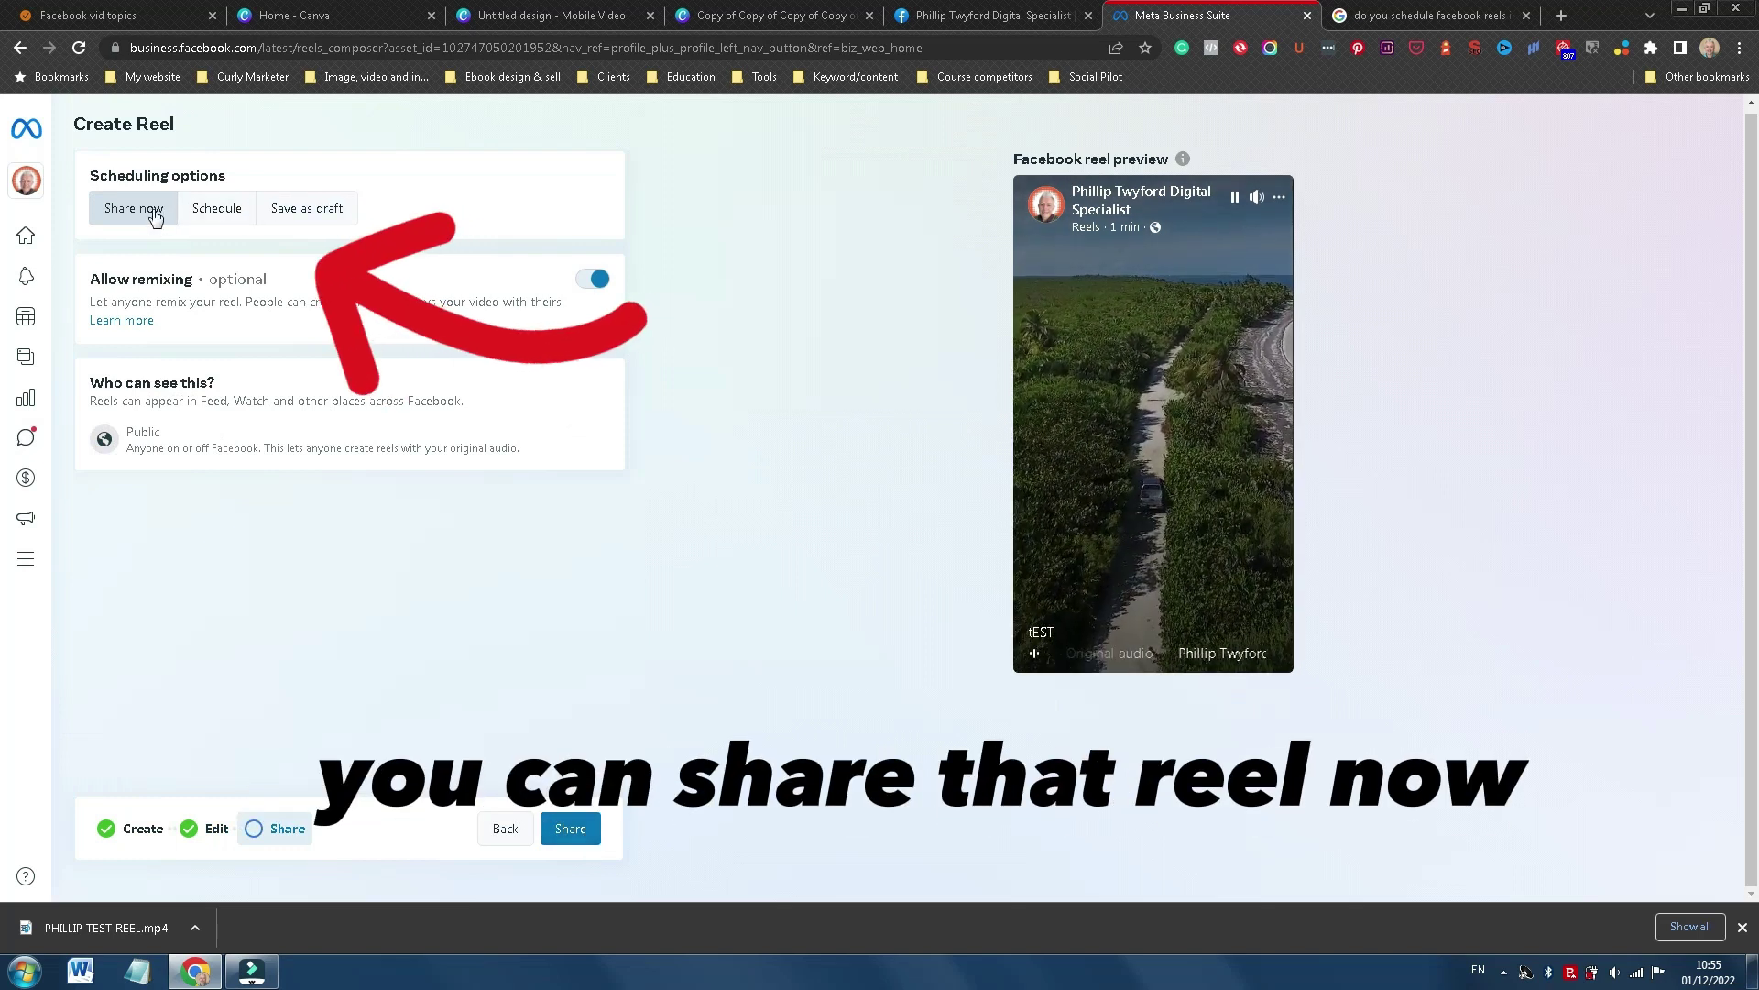
left_click(232, 211)
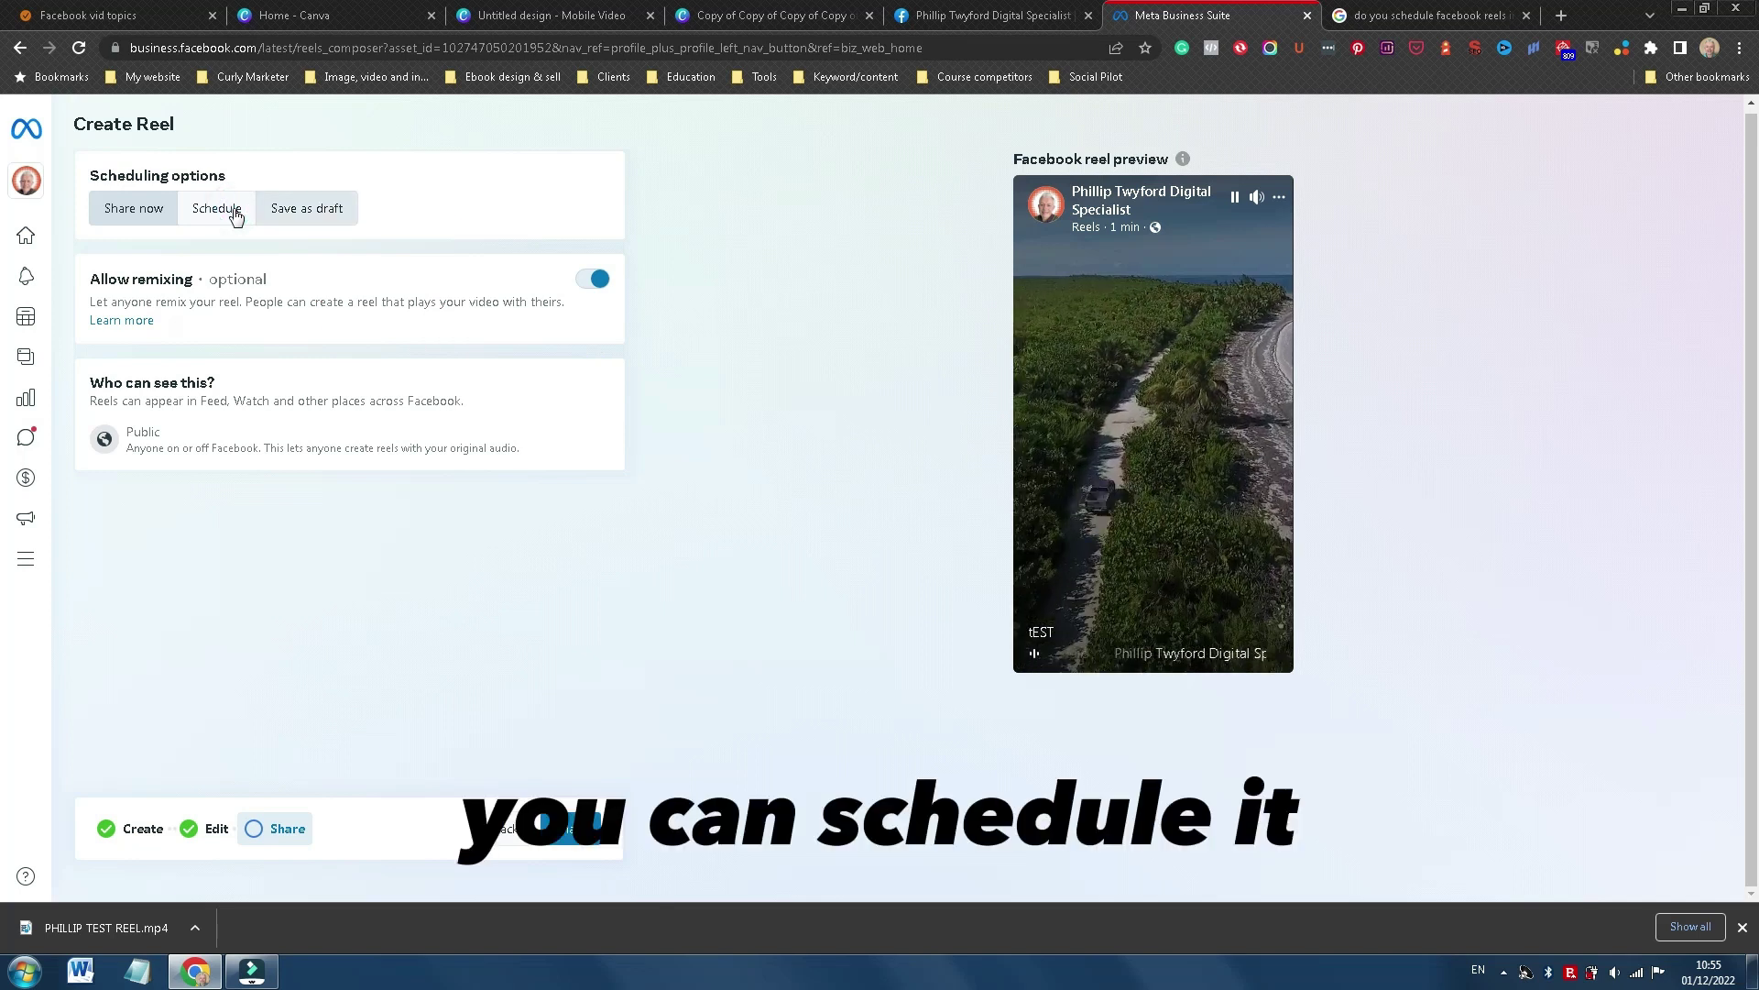